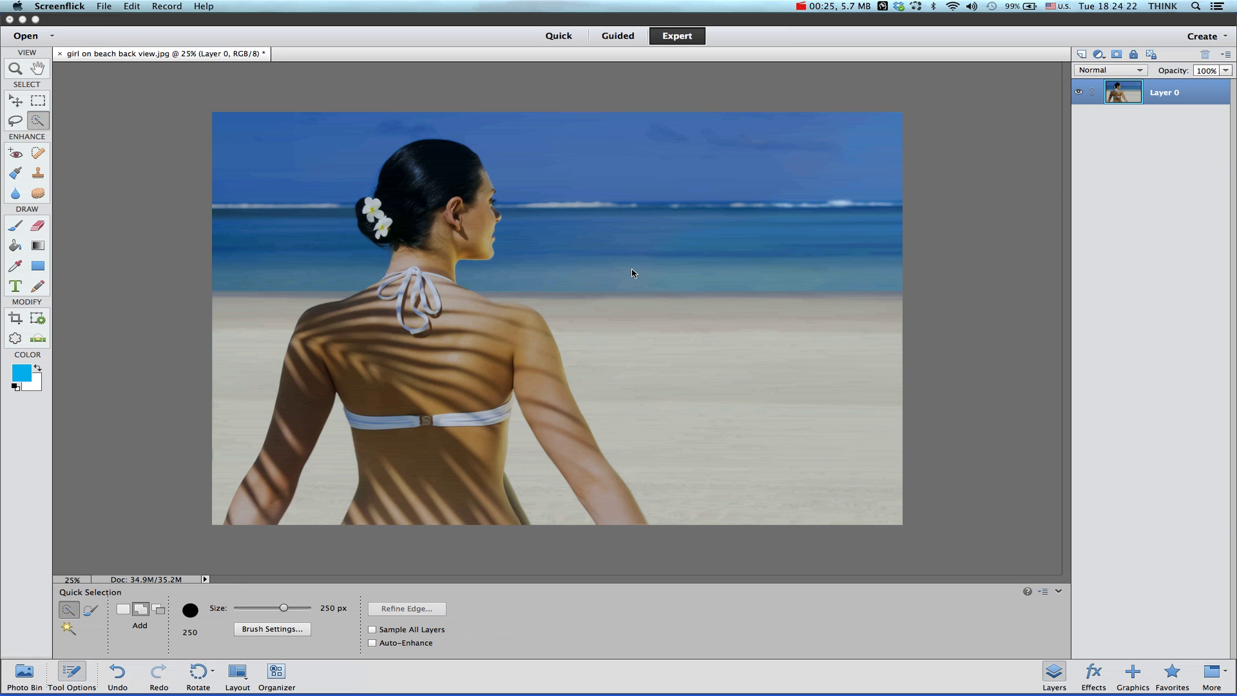
Use the Quick Selection Tool to select the sea and sand right of the woman.
{"action": "left_click", "coordinate": [633, 271]}
{"action": "key", "text": "a"}
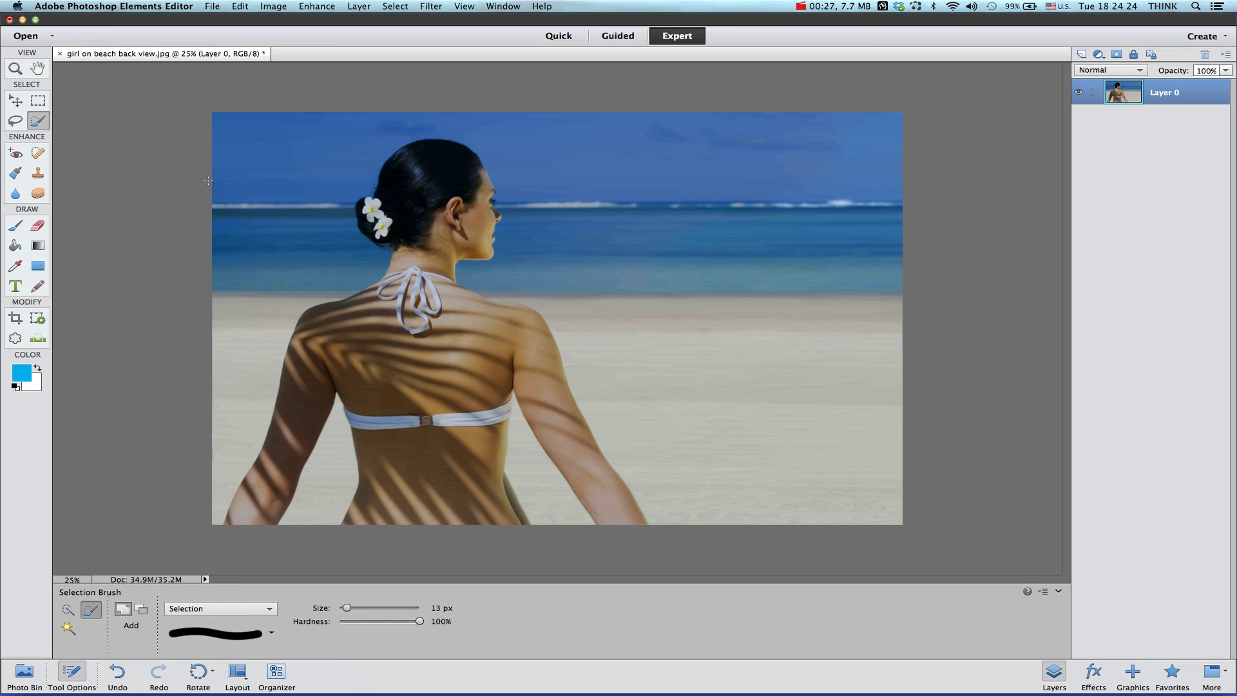
{"action": "key", "text": "alt"}
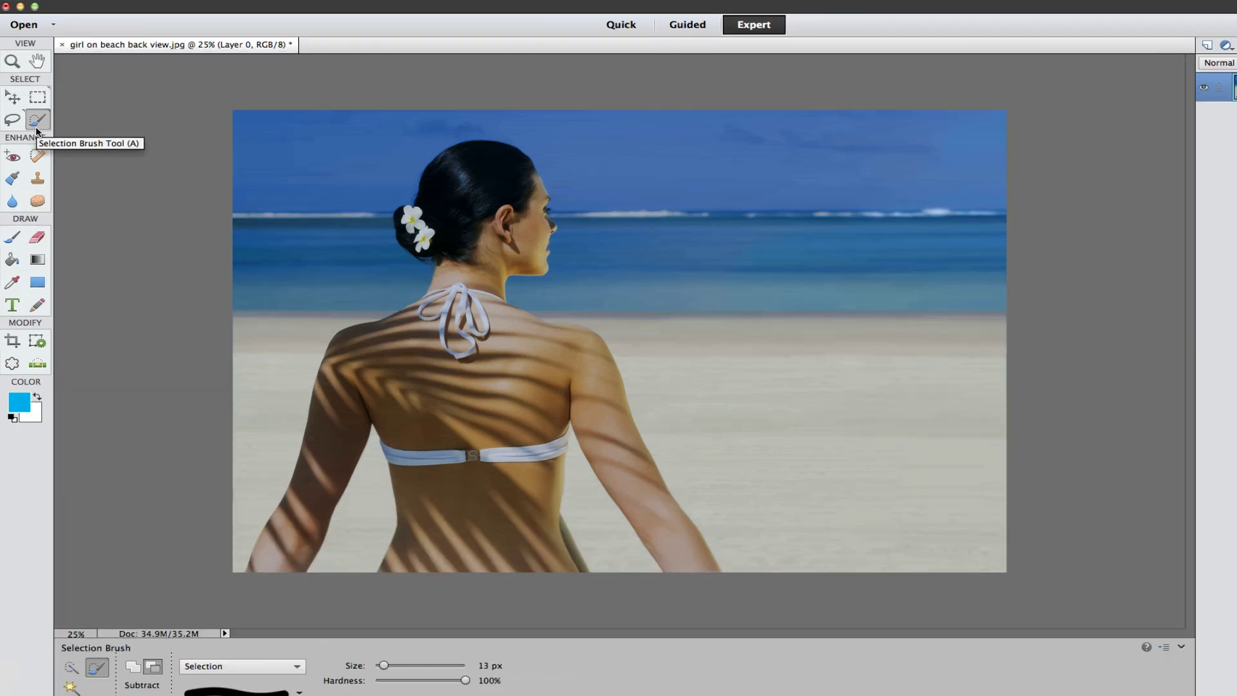
{"action": "key", "text": "a"}
{"action": "key", "text": "a"}
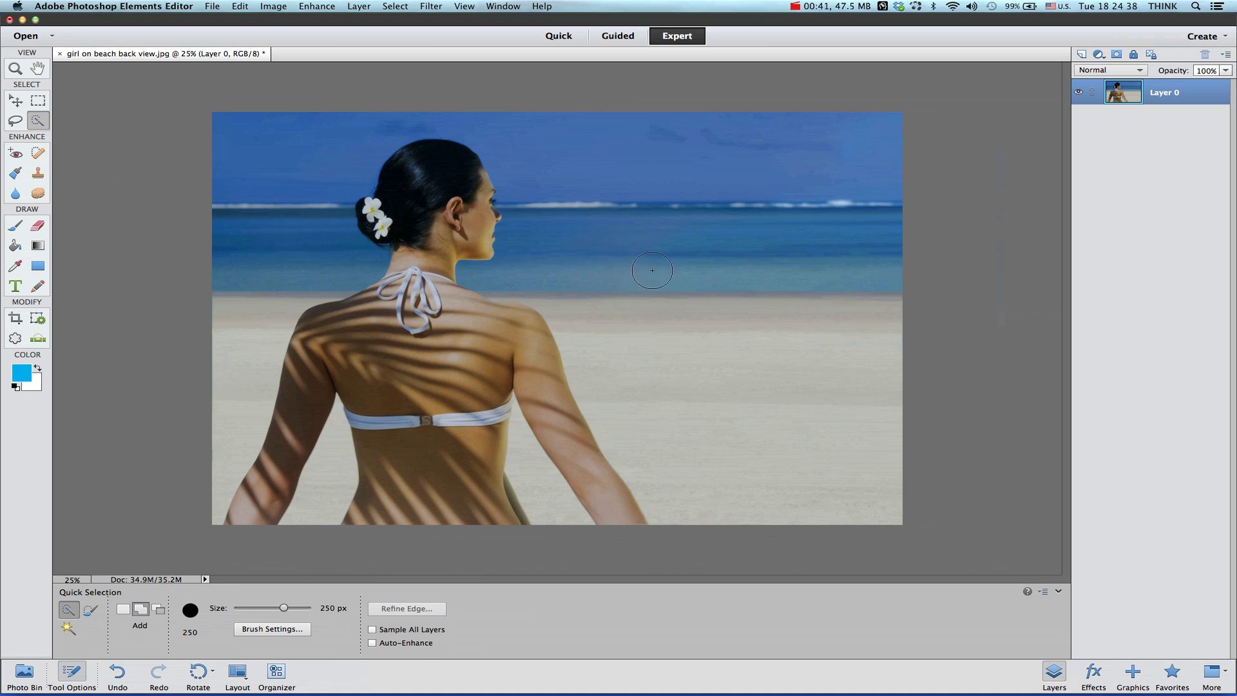
{"action": "mouse_move", "coordinate": [577, 245]}
{"action": "left_mouse_down"}
{"action": "mouse_move", "coordinate": [568, 290]}
{"action": "mouse_move", "coordinate": [619, 326]}
{"action": "mouse_move", "coordinate": [636, 381]}
{"action": "mouse_move", "coordinate": [654, 334]}
{"action": "mouse_move", "coordinate": [643, 230]}
{"action": "left_mouse_up"}
{"action": "key", "text": "super+equal"}
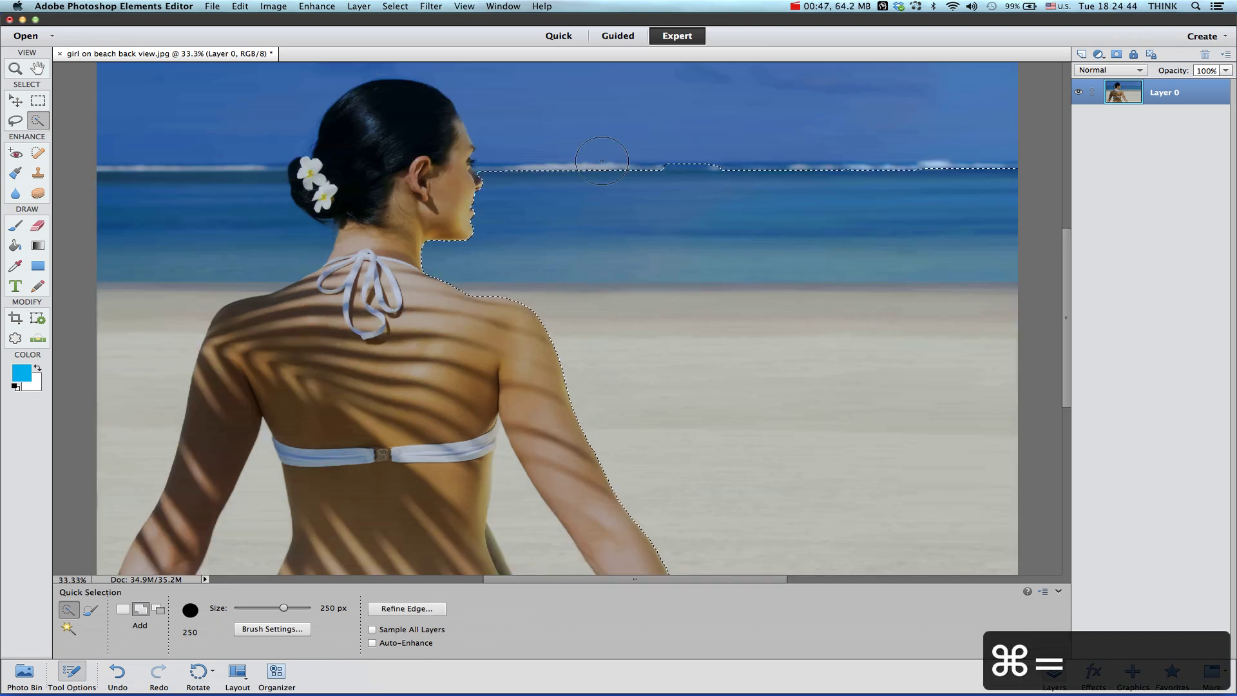
{"action": "key", "text": "space"}
{"action": "left_click_drag", "start_coordinate": [531, 191], "coordinate": [662, 286]}
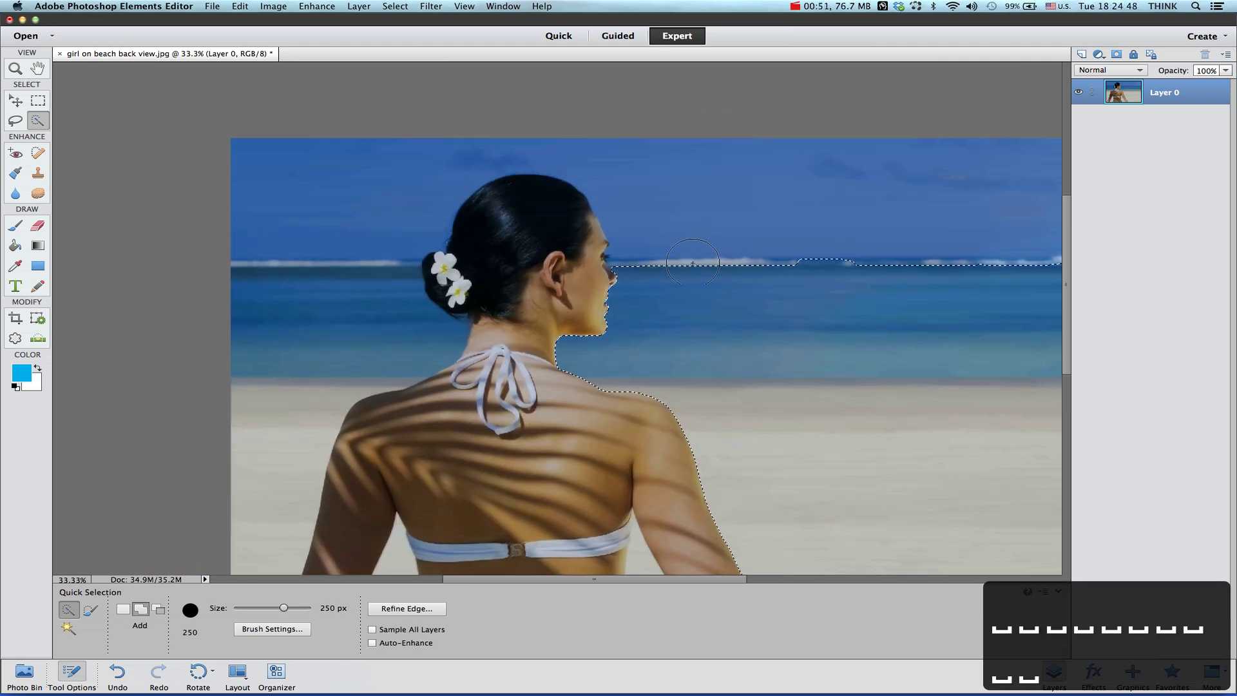
{"action": "key", "text": "space"}
{"action": "left_click_drag", "start_coordinate": [677, 345], "coordinate": [653, 284]}
{"action": "key", "text": "space"}
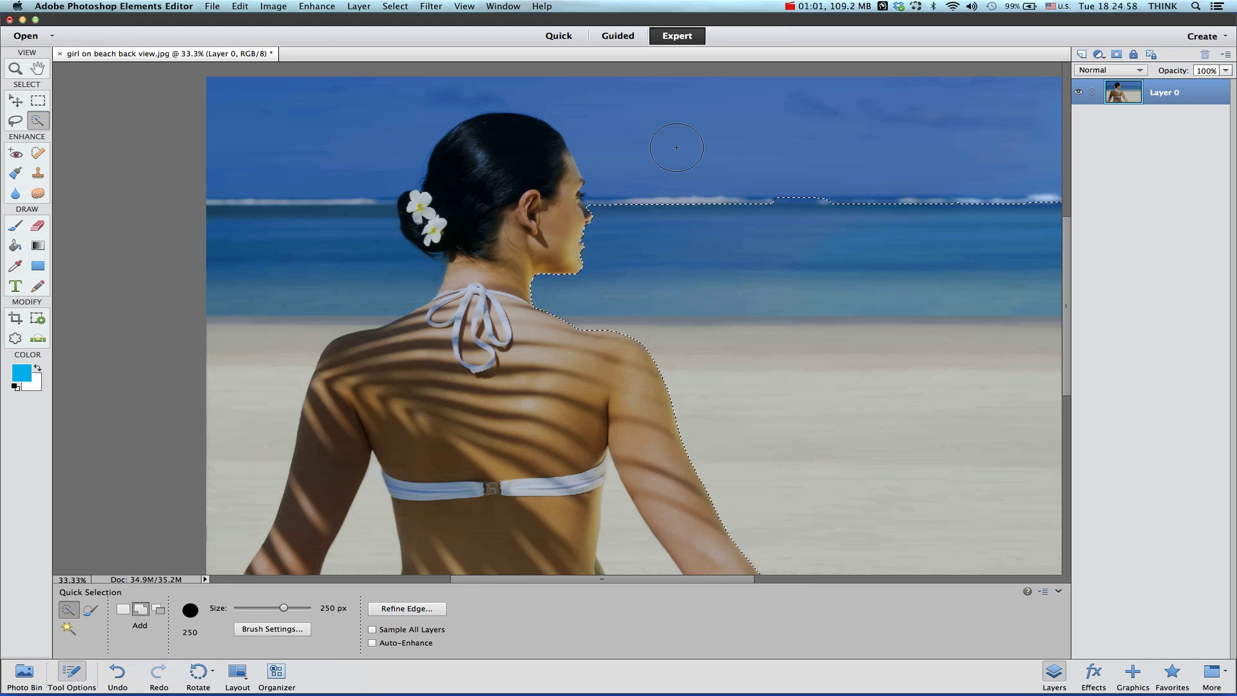
Add the sky, sea and sand left of the woman, and shrink the brush to 150 px.
{"action": "left_click_drag", "start_coordinate": [677, 148], "coordinate": [647, 149]}
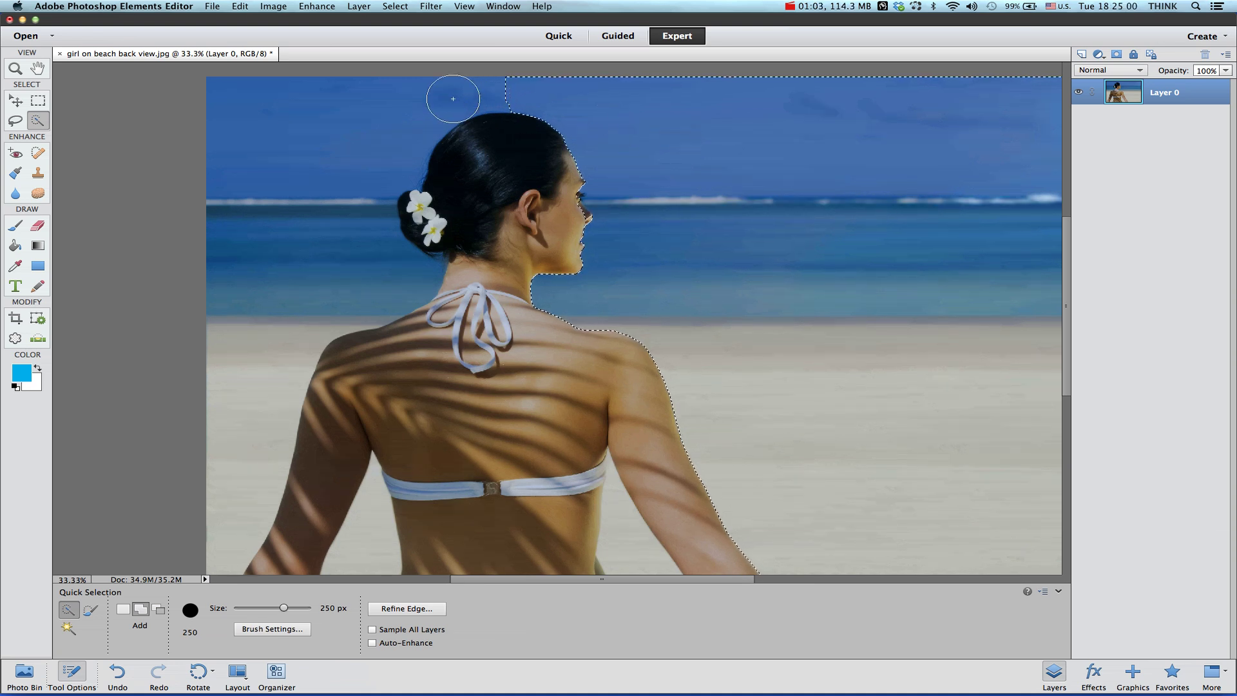
{"action": "left_click", "coordinate": [428, 101]}
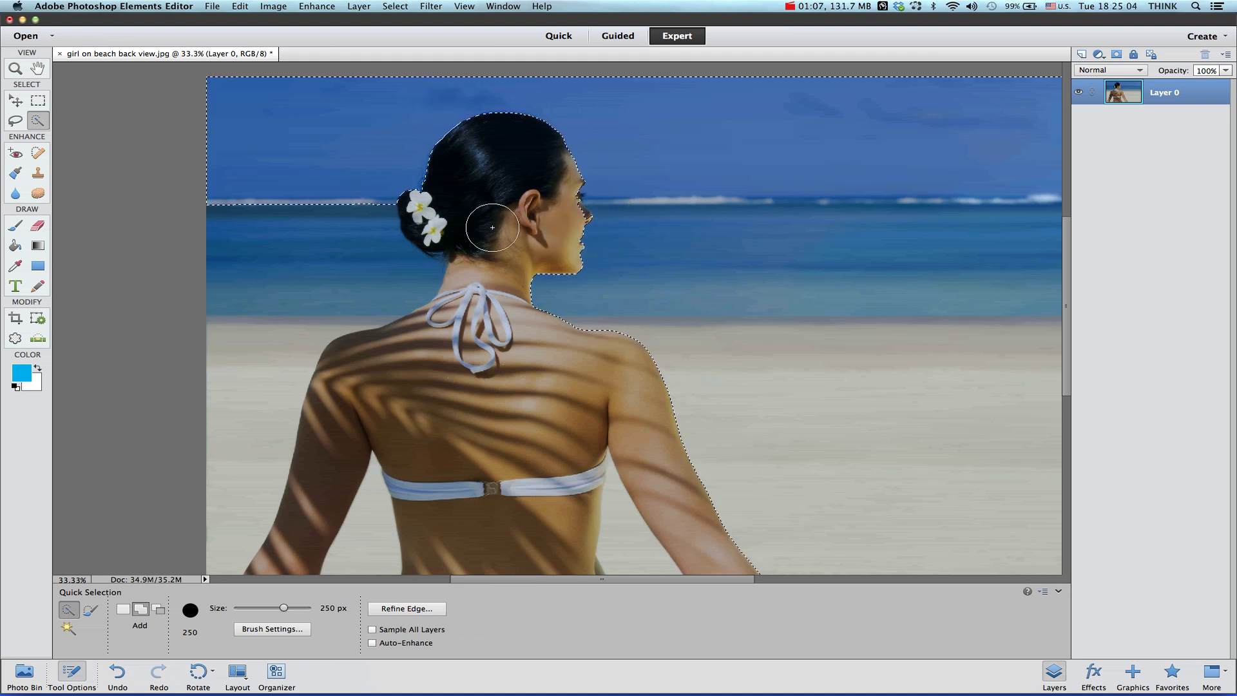
{"action": "left_click", "coordinate": [320, 241]}
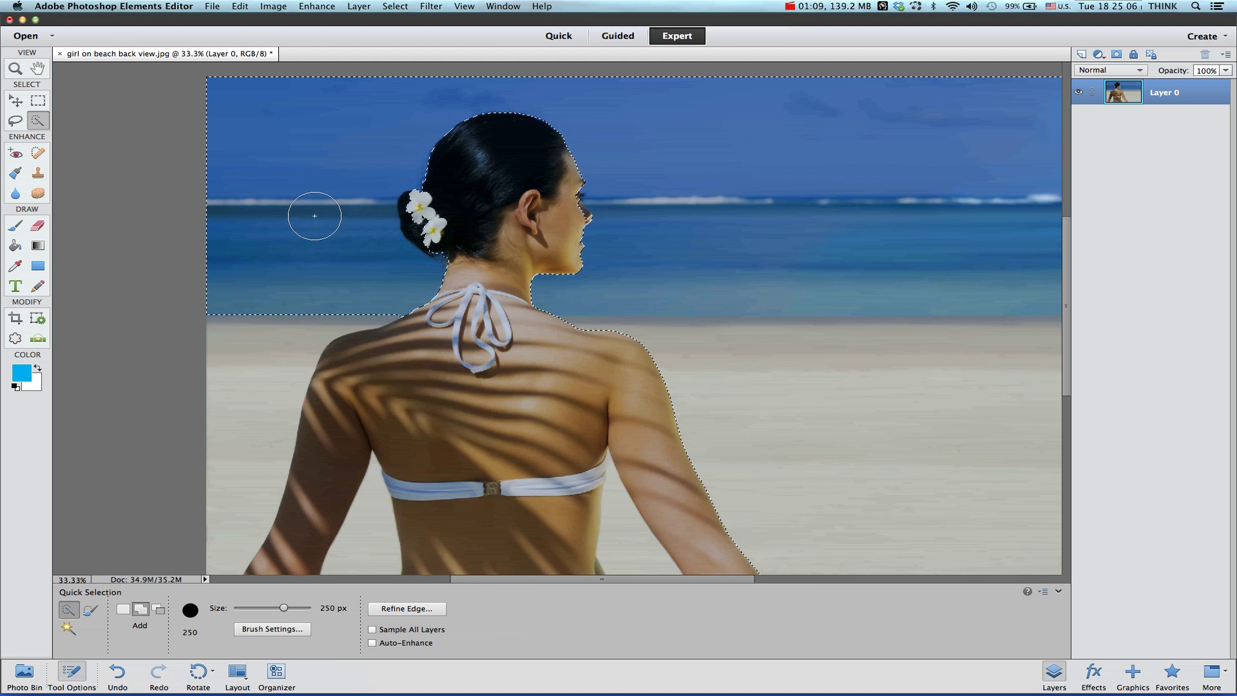
{"action": "left_click", "coordinate": [290, 345]}
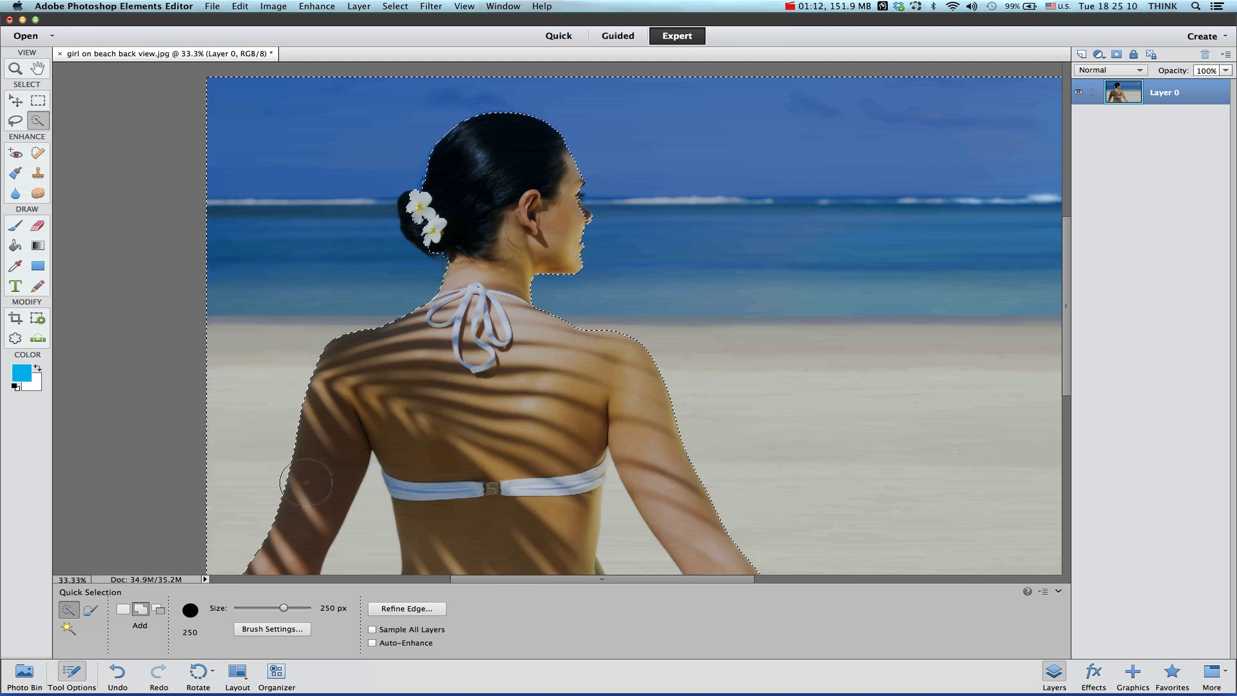
{"action": "key", "text": "bracketleft"}
{"action": "key", "text": "bracketleft"}
{"action": "key", "text": "bracketleft"}
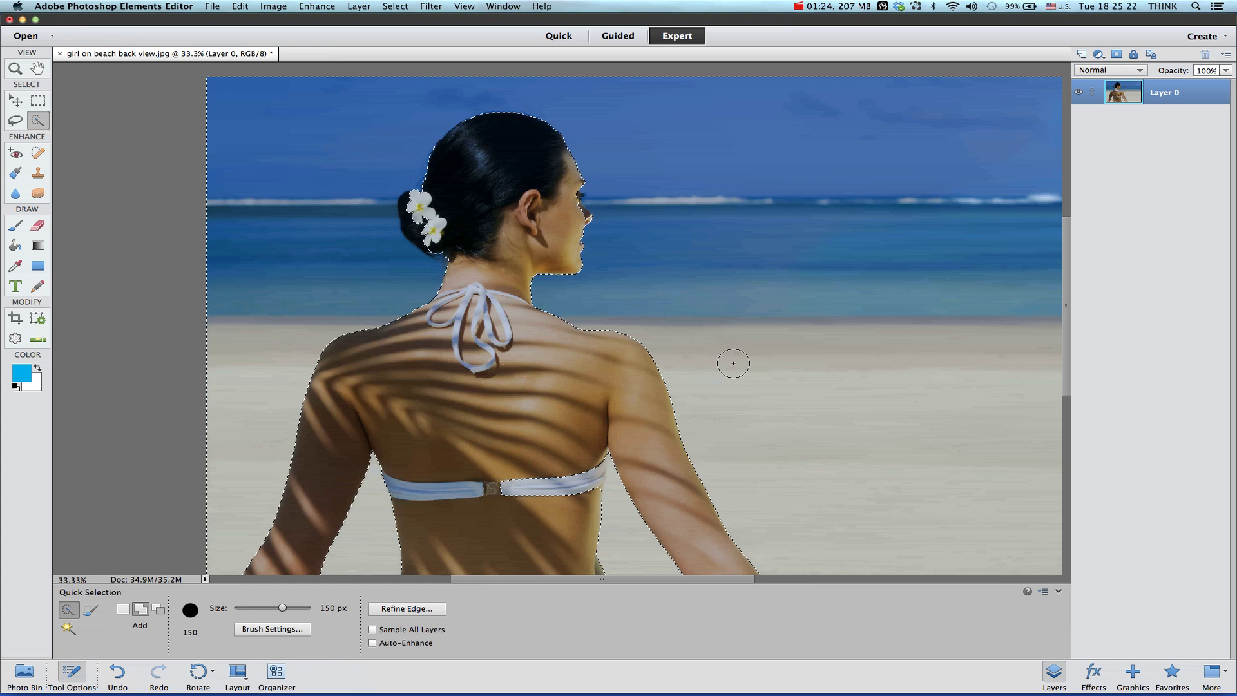
{"action": "key", "text": "super+equal"}
{"action": "key", "text": "super+equal"}
{"action": "left_click_drag", "start_coordinate": [672, 433], "coordinate": [659, 256]}
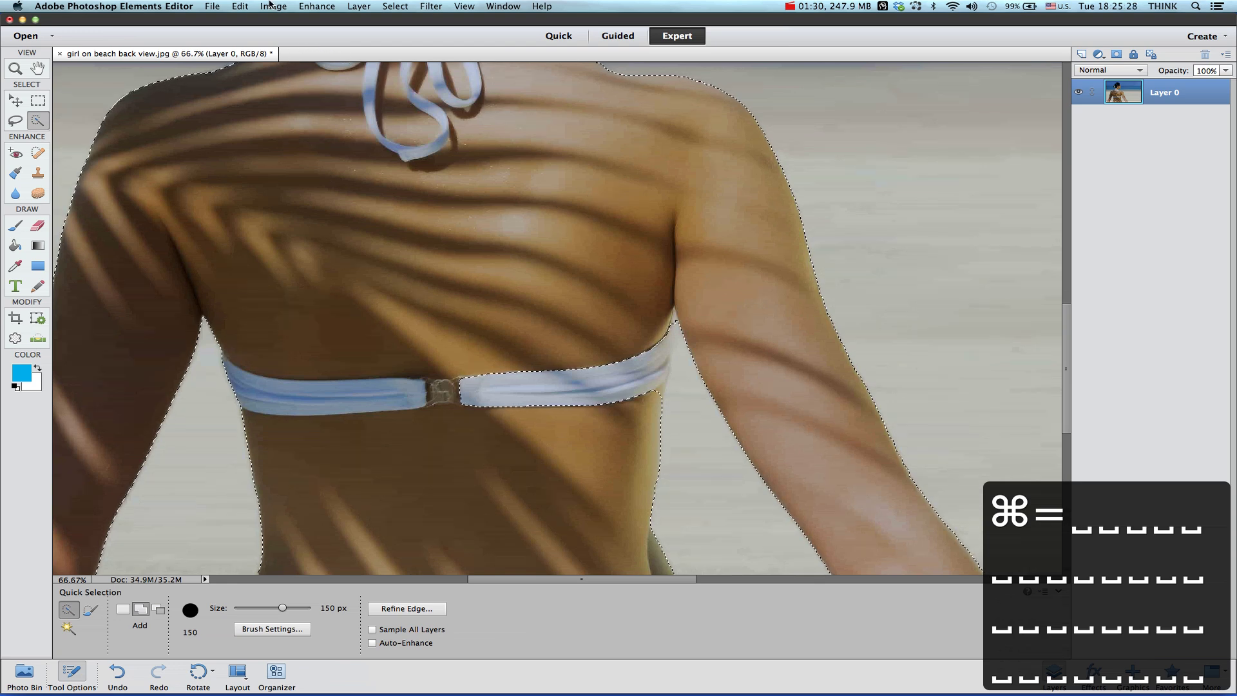
Invert the selection onto the woman with Select > Inverse and switch to the Lasso tool.
{"action": "left_click", "coordinate": [359, 6]}
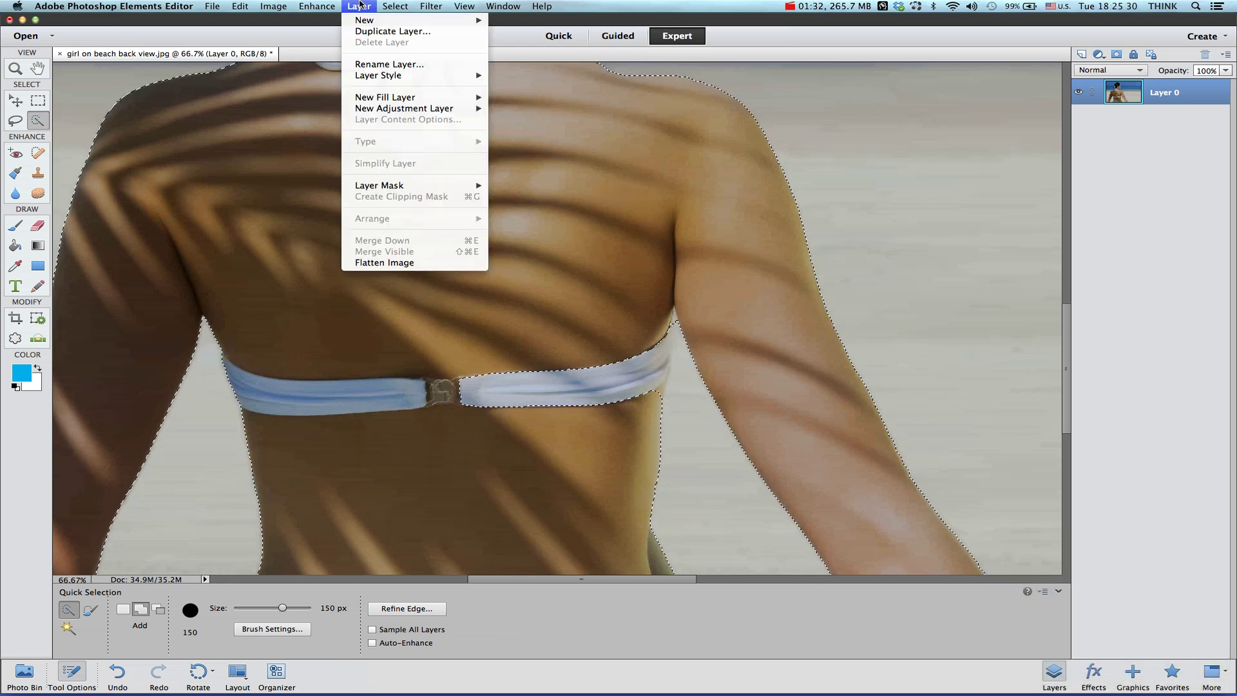
{"action": "mouse_move", "coordinate": [394, 5]}
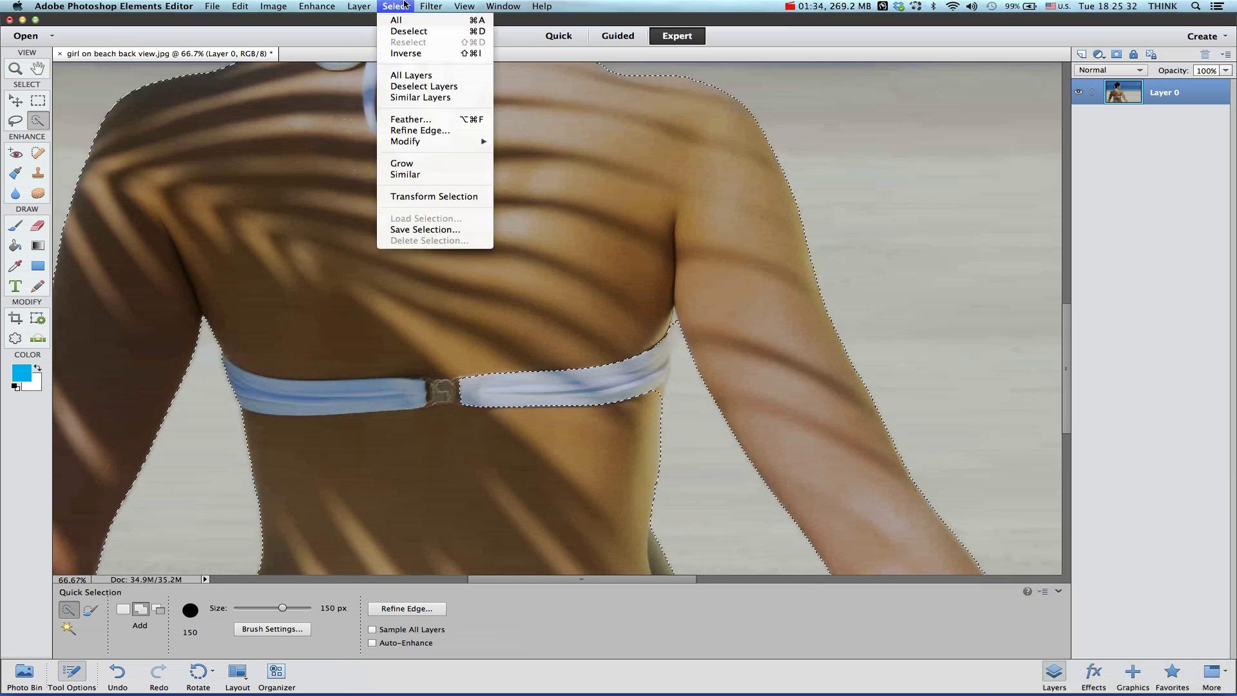
{"action": "left_click", "coordinate": [416, 55]}
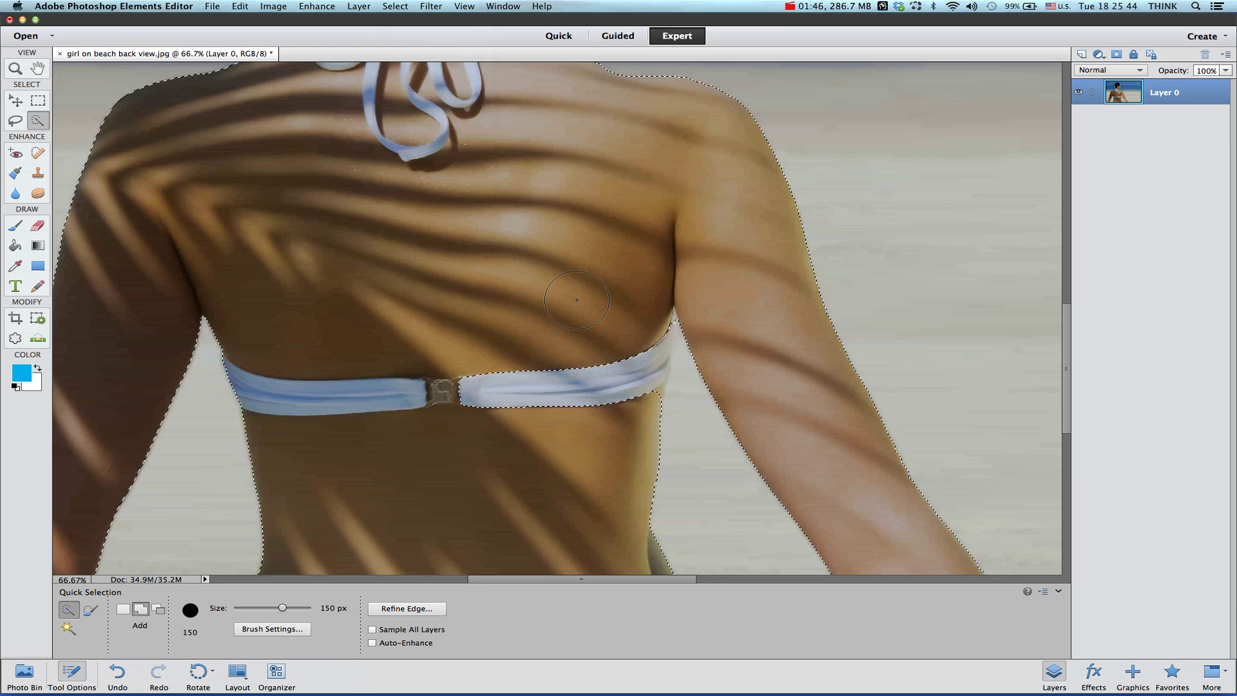
{"action": "left_click", "coordinate": [17, 121]}
Try a Lasso addition along the arm, undo it, and zoom to 200% on the strap.
{"action": "key", "text": "shift"}
{"action": "left_click_drag", "start_coordinate": [675, 300], "coordinate": [680, 369]}
{"action": "mouse_move", "coordinate": [413, 406]}
{"action": "left_mouse_down"}
{"action": "mouse_move", "coordinate": [429, 344]}
{"action": "mouse_move", "coordinate": [588, 288]}
{"action": "mouse_move", "coordinate": [677, 300]}
{"action": "left_mouse_up"}
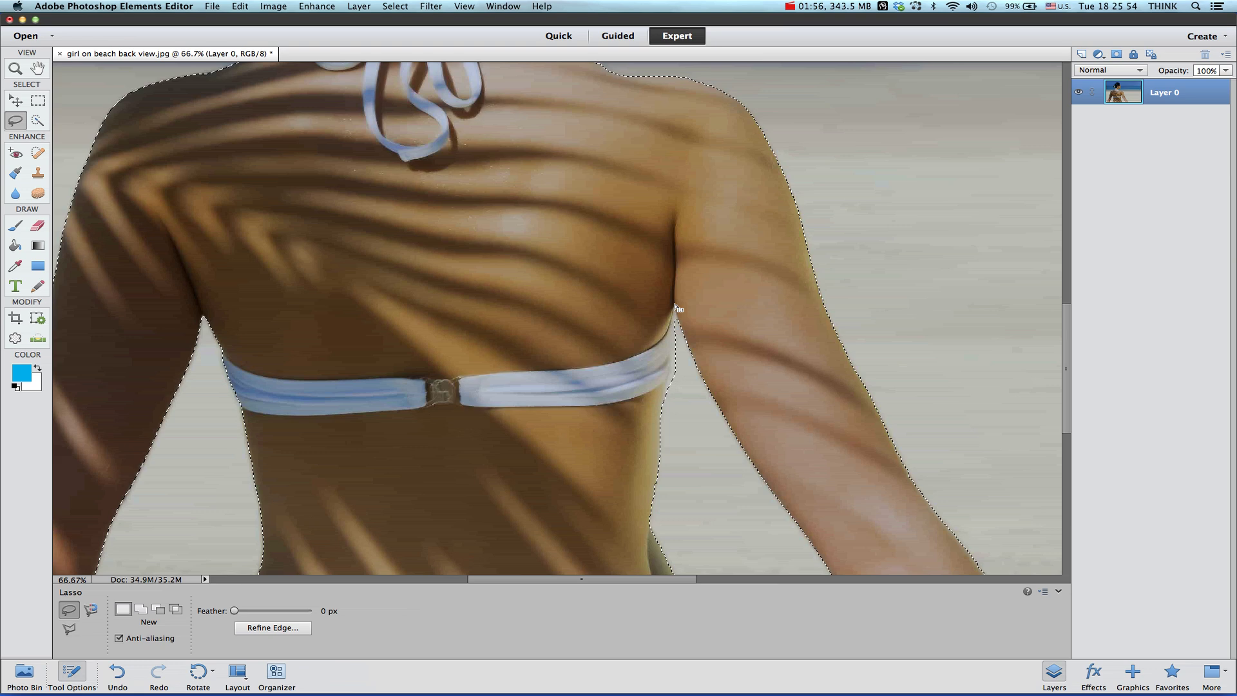
{"action": "key", "text": "super+z"}
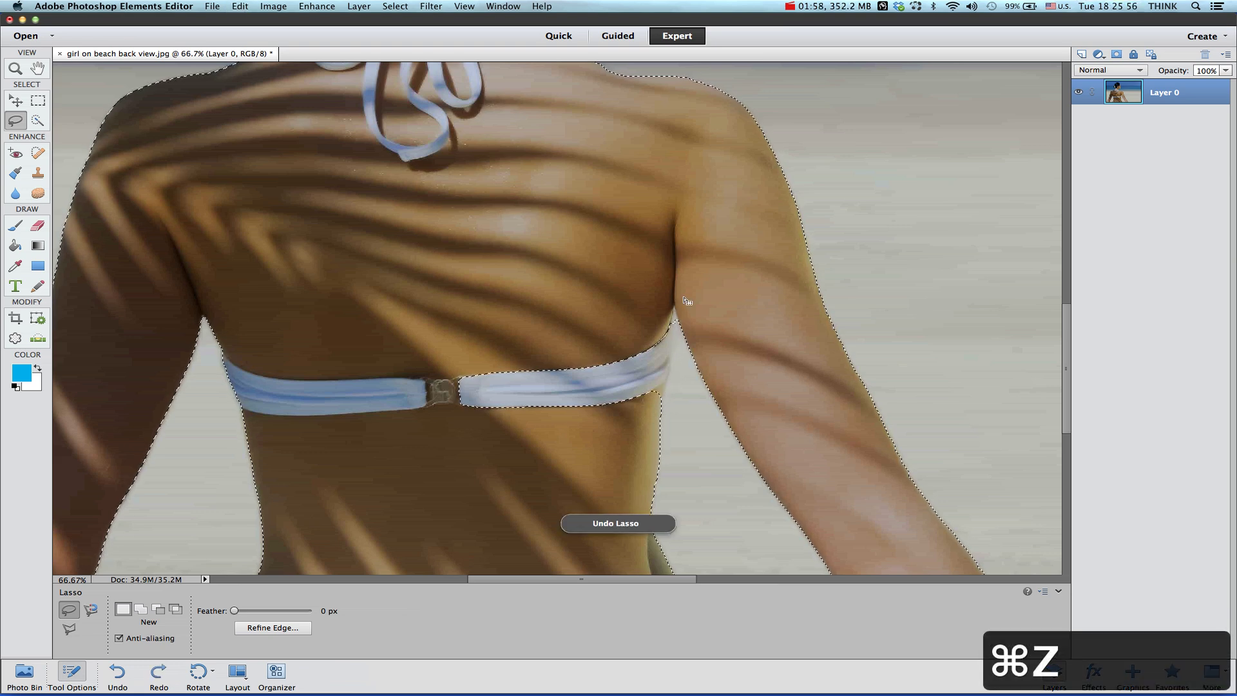
{"action": "key", "text": "super+equal"}
{"action": "key", "text": "super+equal"}
{"action": "key", "text": "super+equal"}
{"action": "key", "text": "space"}
{"action": "left_click_drag", "start_coordinate": [713, 328], "coordinate": [713, 98]}
{"action": "key", "text": "super+minus"}
{"action": "key", "text": "super+minus"}
{"action": "key", "text": "space"}
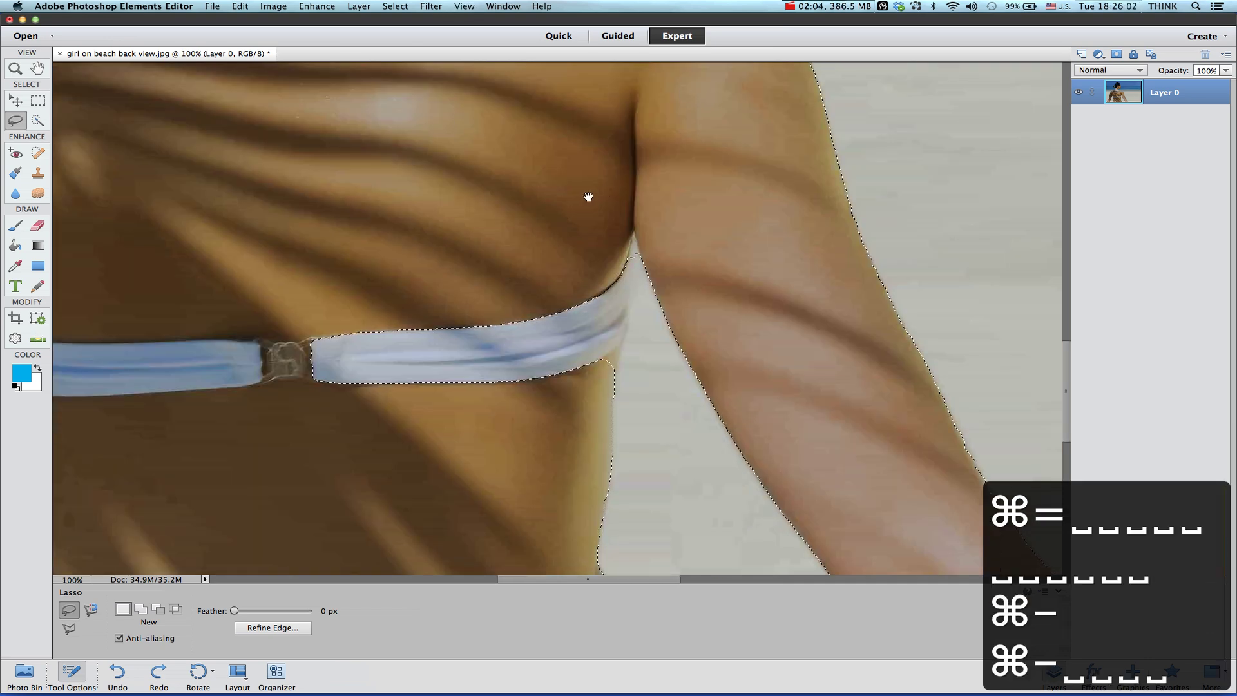
{"action": "key", "text": "space"}
{"action": "left_click_drag", "start_coordinate": [588, 196], "coordinate": [594, 199]}
{"action": "key", "text": "super+equal"}
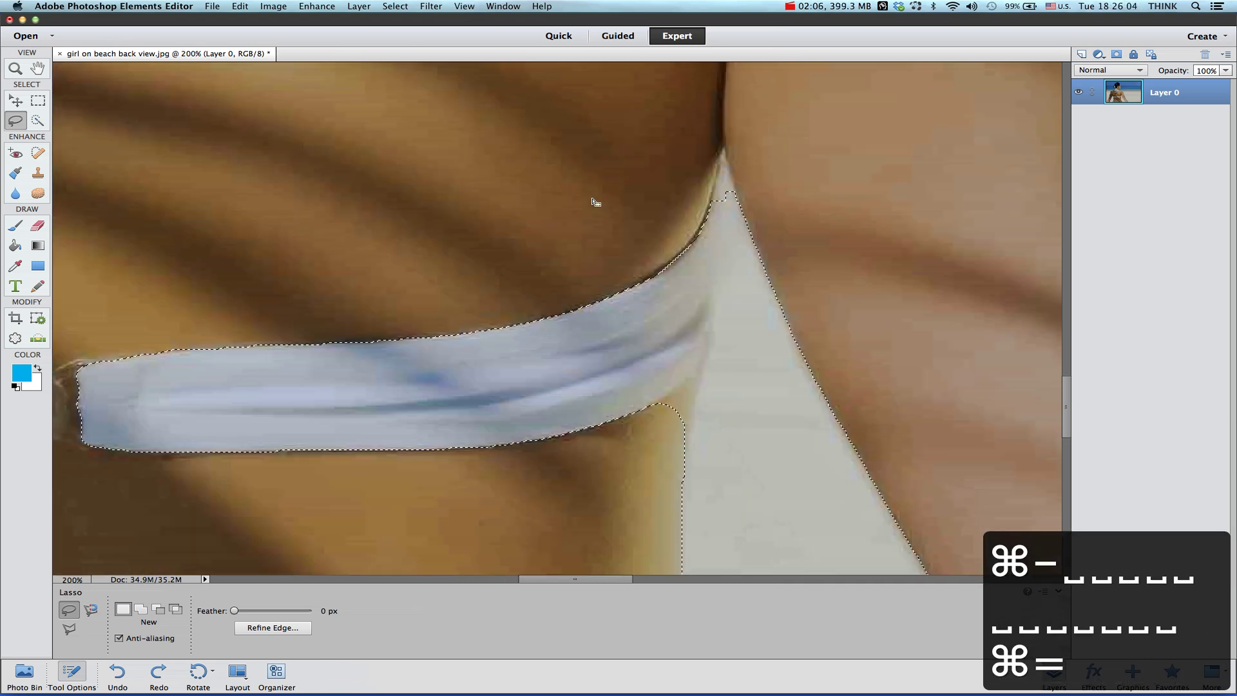
Add the white bikini band to the selection with a Shift-lasso loop.
{"action": "key", "text": "shift"}
{"action": "mouse_move", "coordinate": [713, 134]}
{"action": "left_mouse_down"}
{"action": "mouse_move", "coordinate": [726, 176]}
{"action": "mouse_move", "coordinate": [725, 274]}
{"action": "left_mouse_up"}
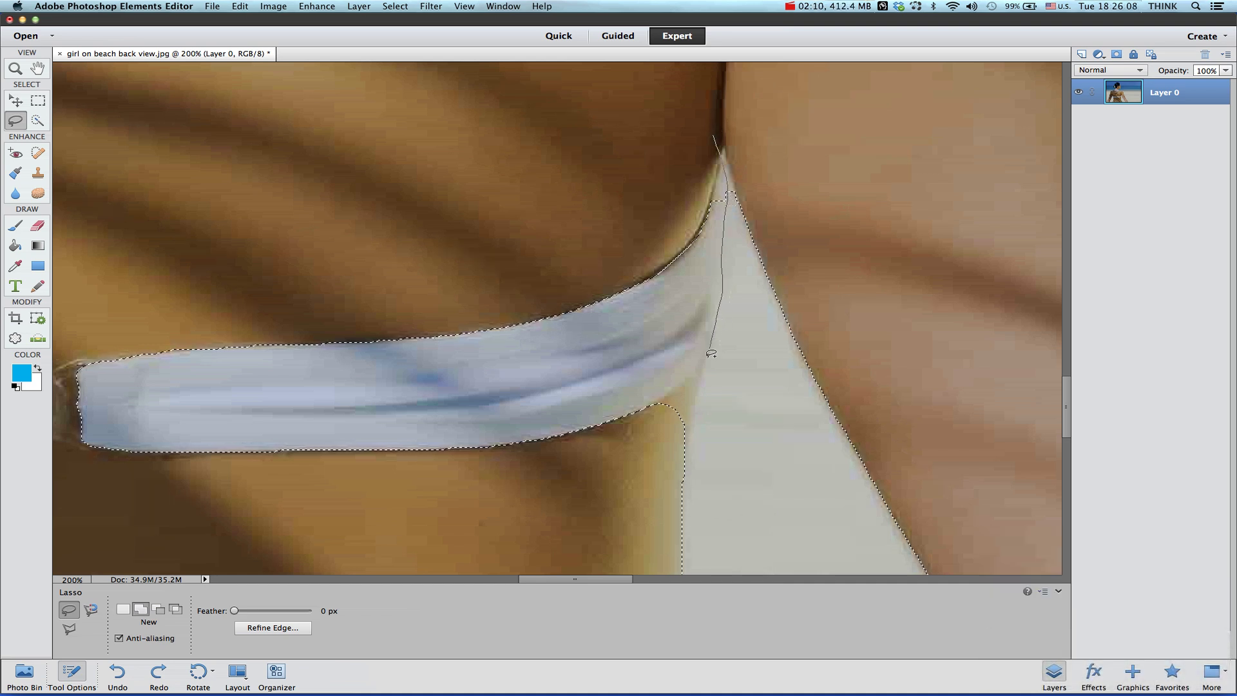
{"action": "left_click_drag", "start_coordinate": [685, 446], "coordinate": [645, 460]}
{"action": "mouse_move", "coordinate": [279, 499]}
{"action": "left_mouse_down"}
{"action": "mouse_move", "coordinate": [96, 515]}
{"action": "mouse_move", "coordinate": [40, 451]}
{"action": "mouse_move", "coordinate": [8, 364]}
{"action": "left_mouse_up"}
{"action": "left_click_drag", "start_coordinate": [346, 206], "coordinate": [603, 125]}
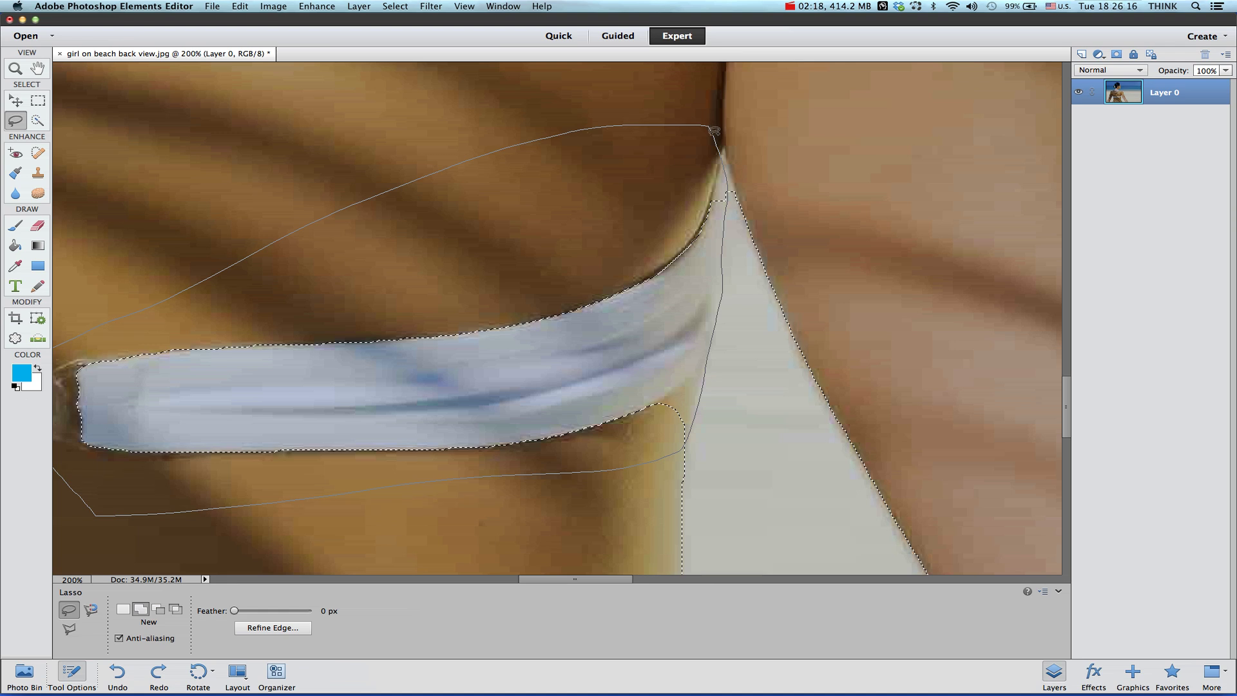
{"action": "left_click_drag", "start_coordinate": [716, 134], "coordinate": [718, 135]}
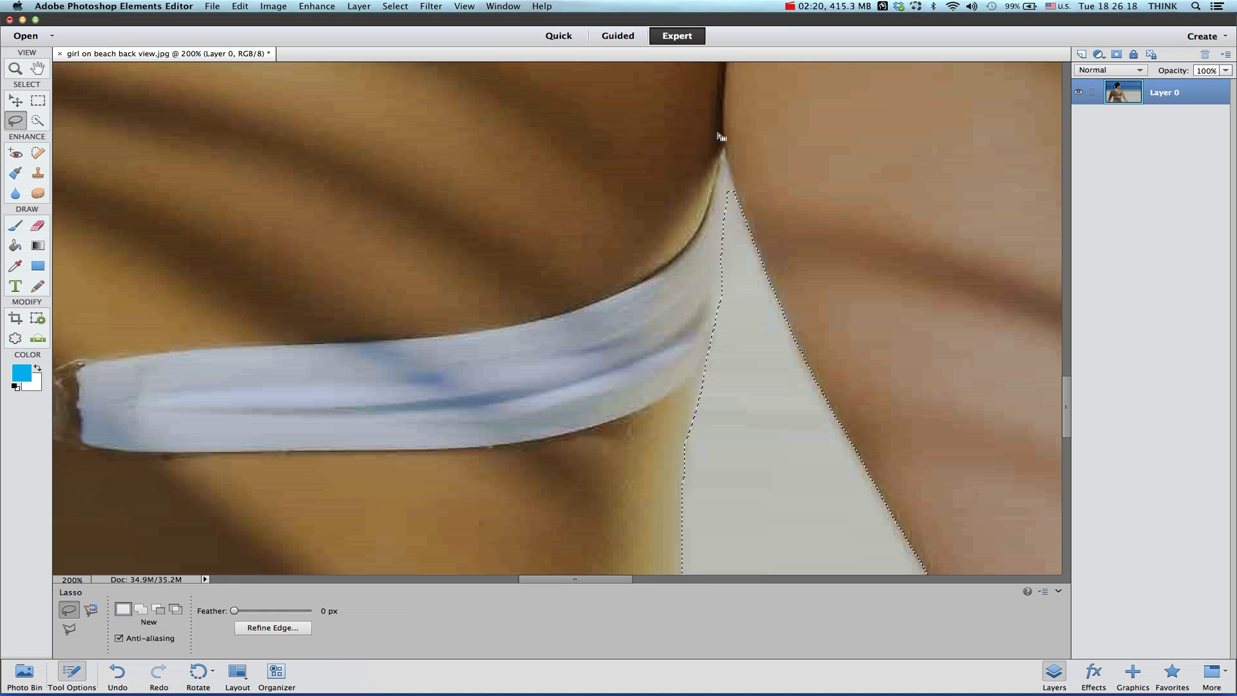
{"action": "key", "text": "super+minus"}
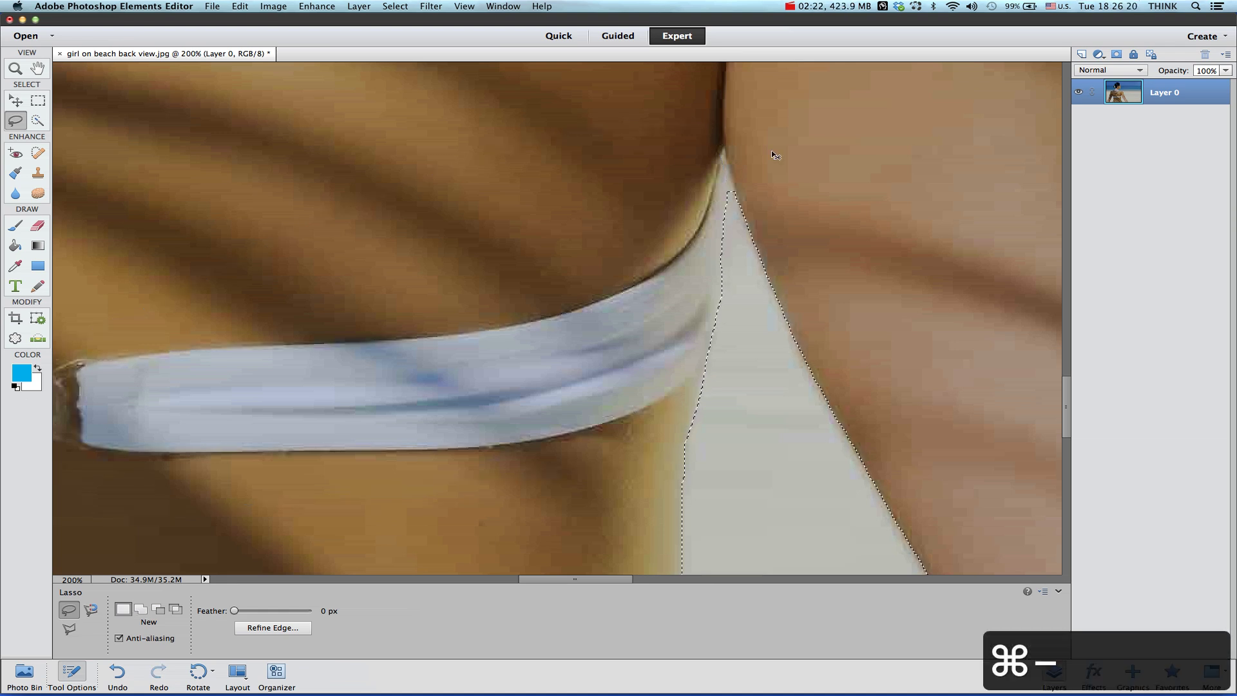
{"action": "key", "text": "super+minus"}
{"action": "key", "text": "space"}
Zoom to 200% on the woman's face, then try a Lasso addition at the nose tip and undo it.
{"action": "left_click_drag", "start_coordinate": [625, 172], "coordinate": [688, 470]}
{"action": "left_click_drag", "start_coordinate": [625, 232], "coordinate": [598, 347]}
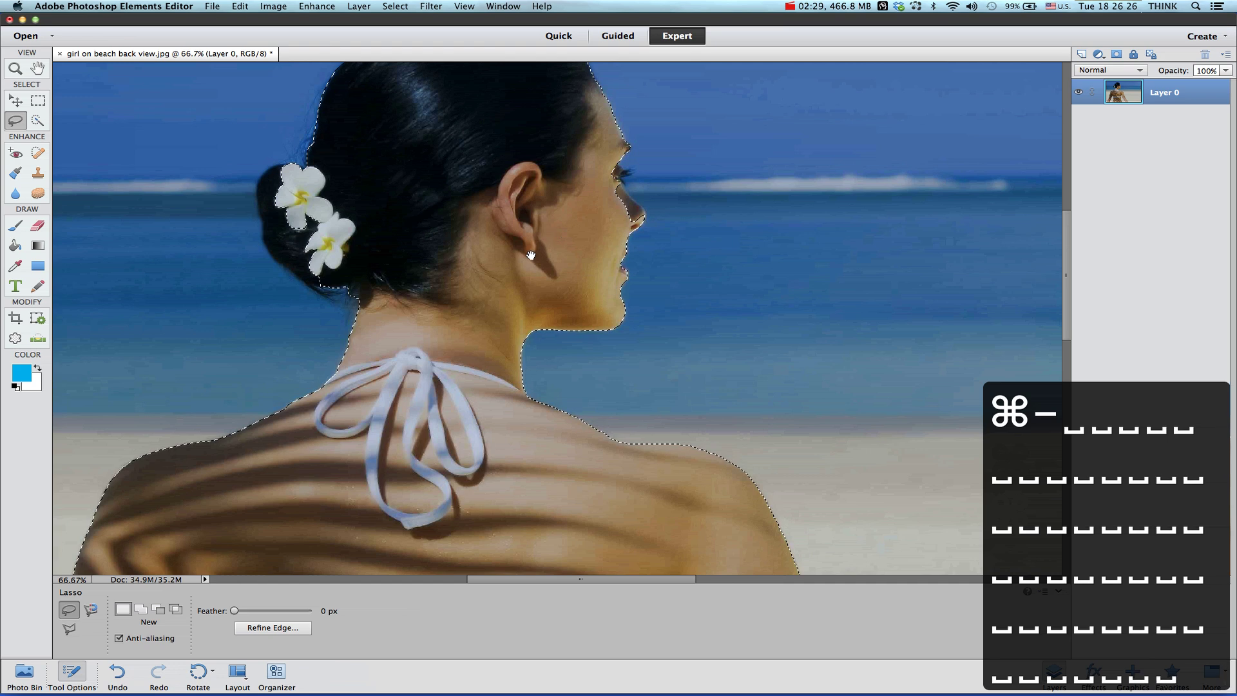
{"action": "left_click_drag", "start_coordinate": [308, 243], "coordinate": [292, 307]}
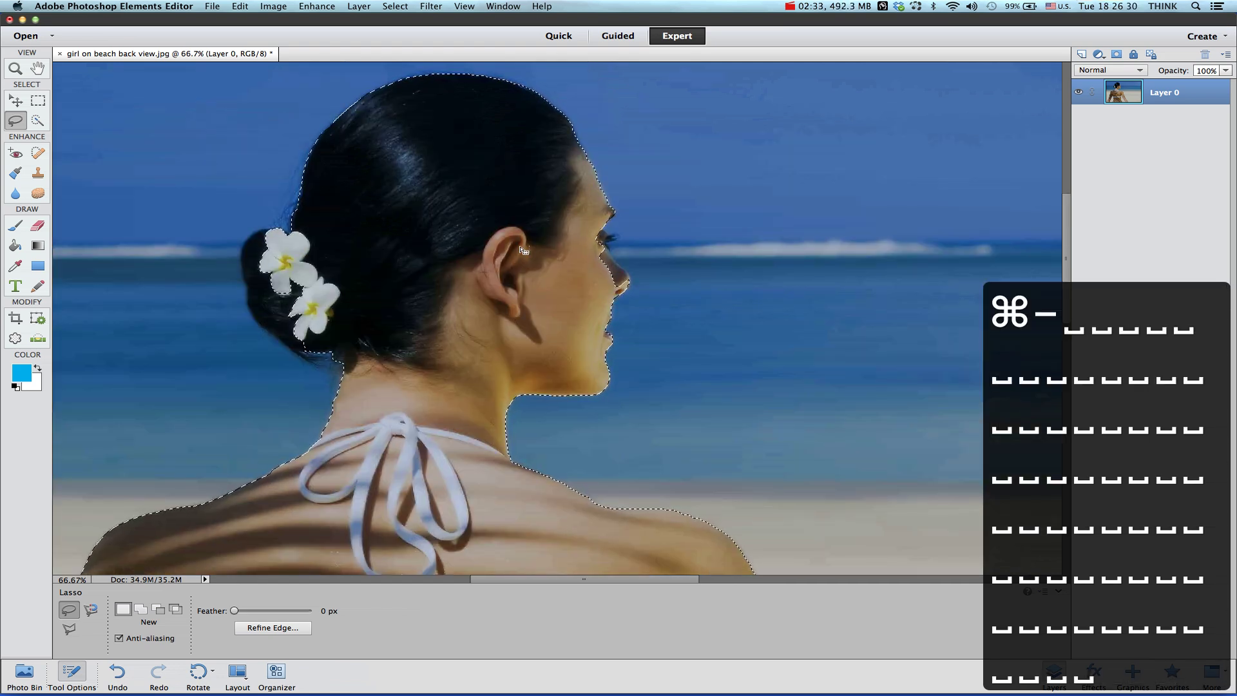
{"action": "key", "text": "super+equal"}
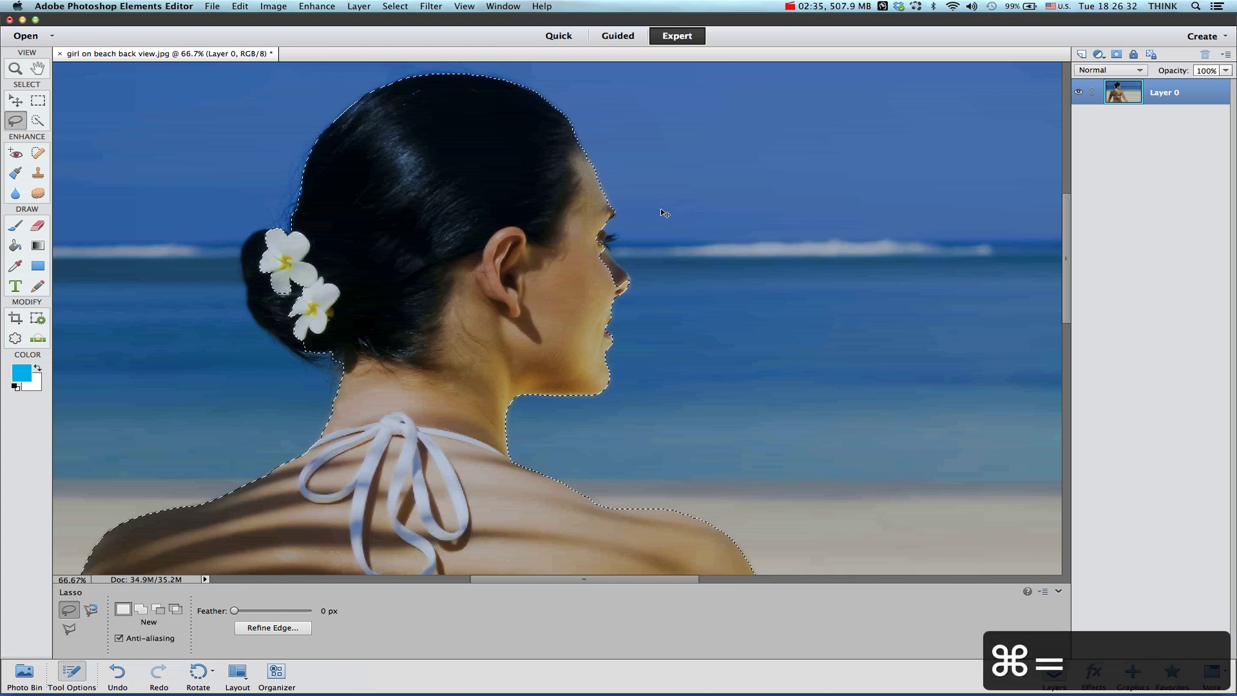
{"action": "key", "text": "super+equal"}
{"action": "key", "text": "space"}
{"action": "left_click_drag", "start_coordinate": [682, 202], "coordinate": [753, 279]}
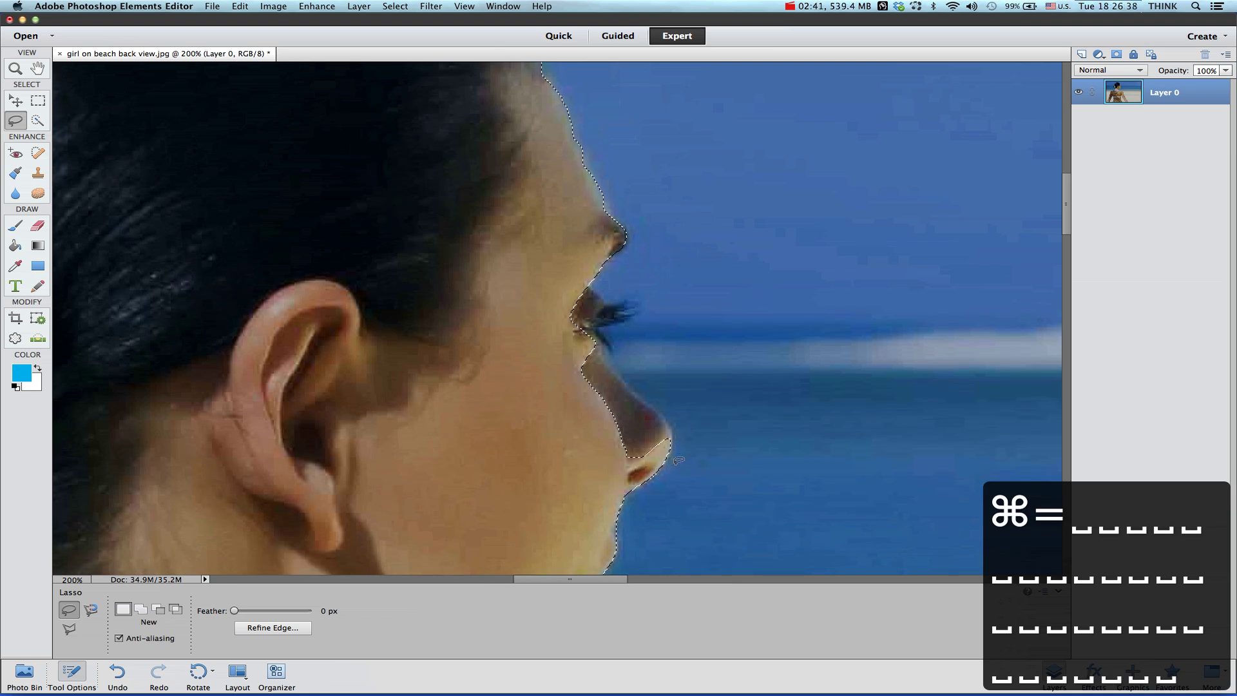
{"action": "key", "text": "shift"}
{"action": "mouse_move", "coordinate": [675, 462]}
{"action": "left_mouse_down"}
{"action": "mouse_move", "coordinate": [685, 453]}
{"action": "mouse_move", "coordinate": [675, 435]}
{"action": "left_mouse_up"}
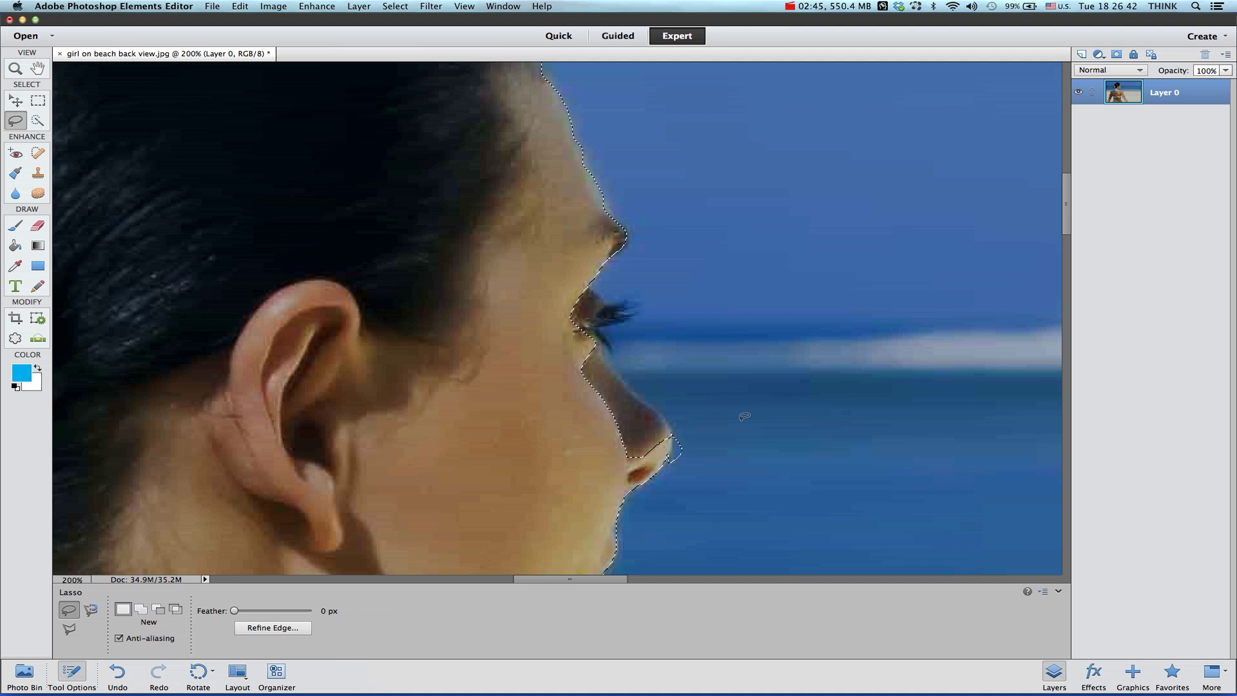
{"action": "key", "text": "super+z"}
{"action": "key", "text": "super+z"}
{"action": "key", "text": "shift"}
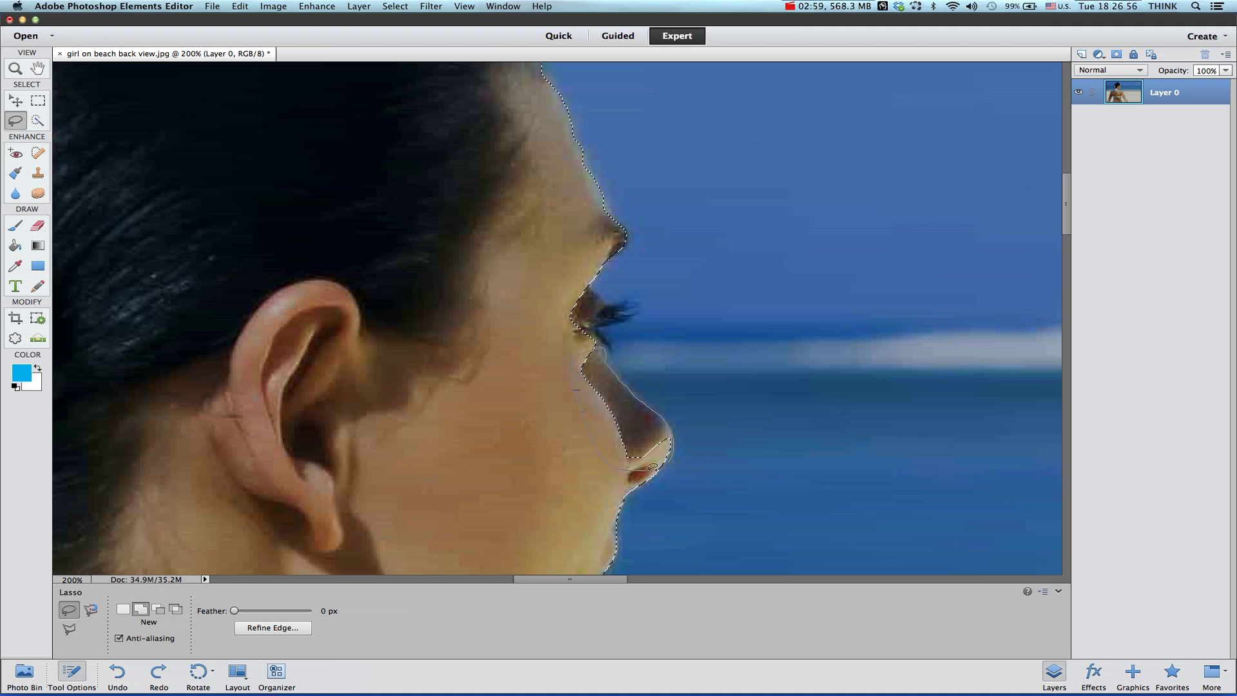
Add the nose tip and the eyelashes to the selection with Lasso strokes.
{"action": "left_click_drag", "start_coordinate": [672, 459], "coordinate": [664, 469]}
{"action": "key", "text": "space"}
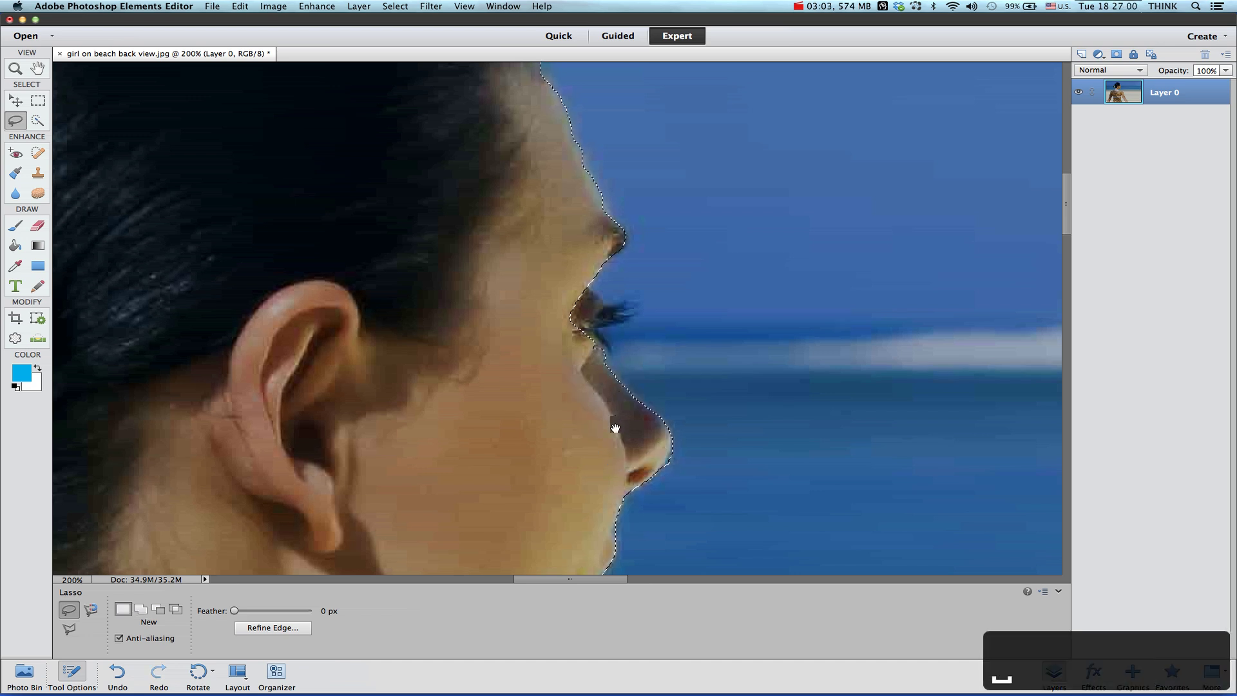
{"action": "scroll", "coordinate": [616, 428], "scroll_direction": "up", "scroll_amount": 3}
{"action": "key", "text": "shift"}
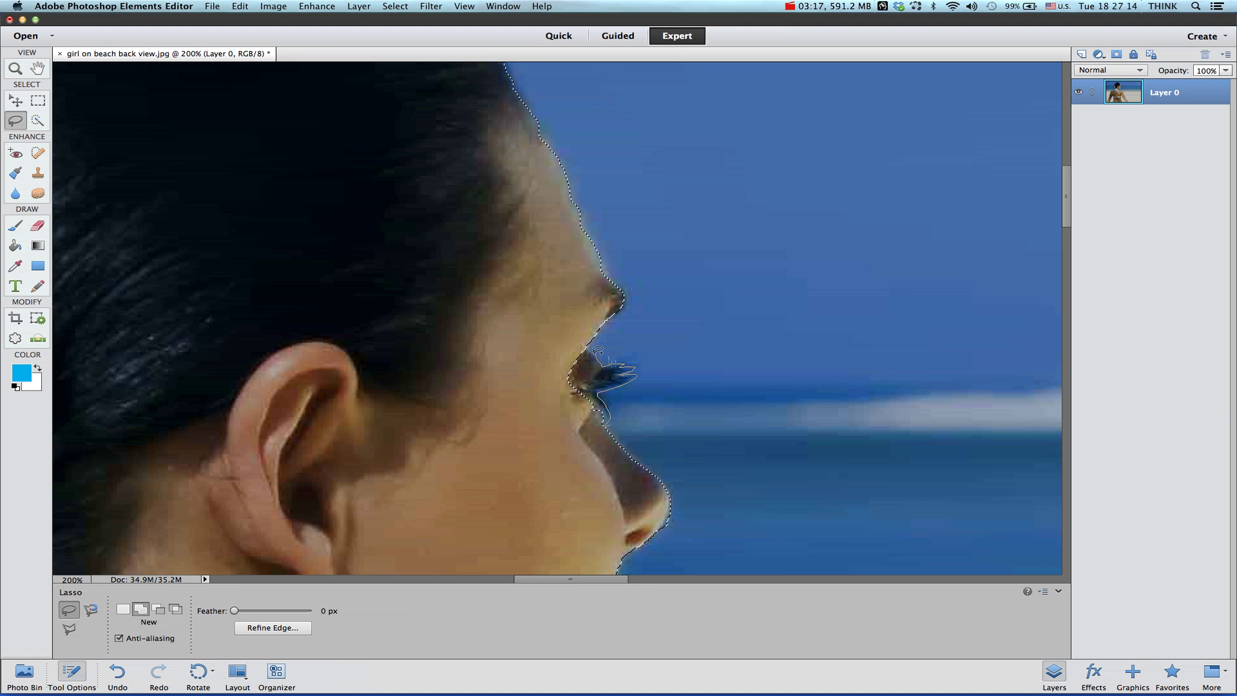
{"action": "left_click_drag", "start_coordinate": [580, 430], "coordinate": [606, 429]}
{"action": "left_click_drag", "start_coordinate": [614, 425], "coordinate": [617, 424]}
{"action": "left_click_drag", "start_coordinate": [614, 423], "coordinate": [613, 427]}
Pan to the hair bun and flowers, then try a stroke below the bun and undo it.
{"action": "key", "text": "space"}
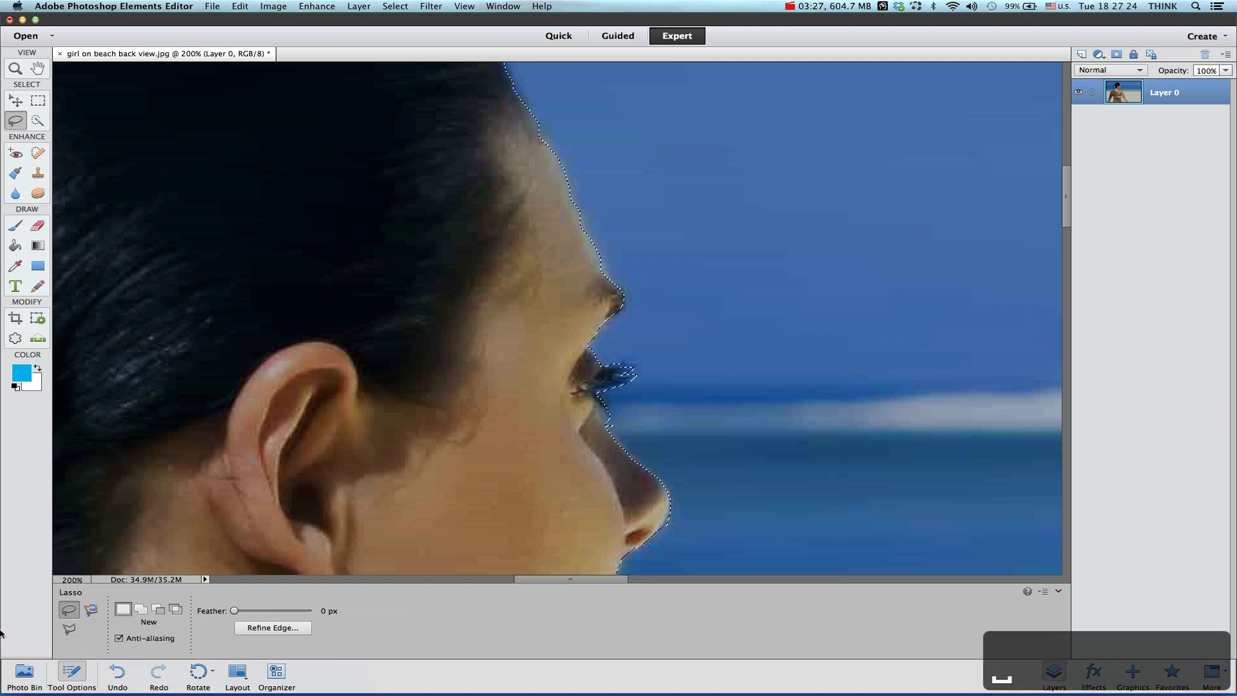
{"action": "left_click_drag", "start_coordinate": [597, 331], "coordinate": [754, 332]}
{"action": "left_click_drag", "start_coordinate": [325, 323], "coordinate": [726, 350]}
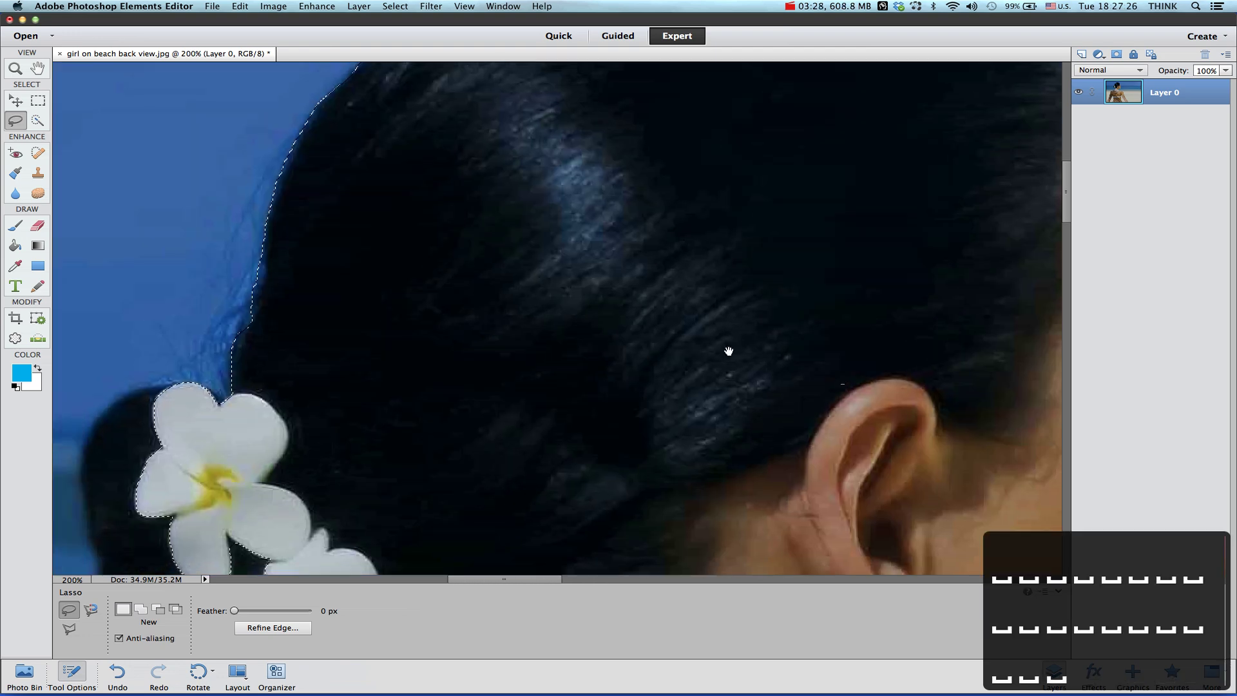
{"action": "left_click_drag", "start_coordinate": [383, 419], "coordinate": [556, 131]}
{"action": "left_click_drag", "start_coordinate": [560, 401], "coordinate": [553, 354]}
{"action": "key", "text": "shift"}
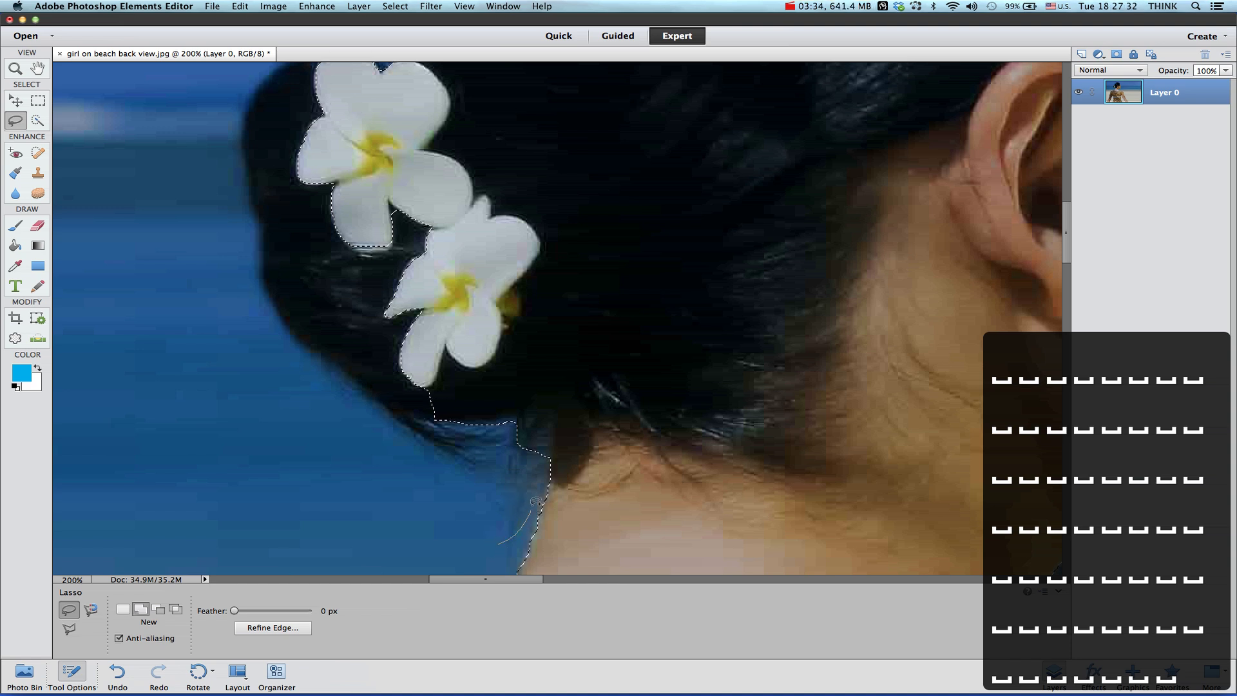
{"action": "mouse_move", "coordinate": [530, 462]}
{"action": "left_mouse_down"}
{"action": "mouse_move", "coordinate": [507, 432]}
{"action": "mouse_move", "coordinate": [476, 467]}
{"action": "left_mouse_up"}
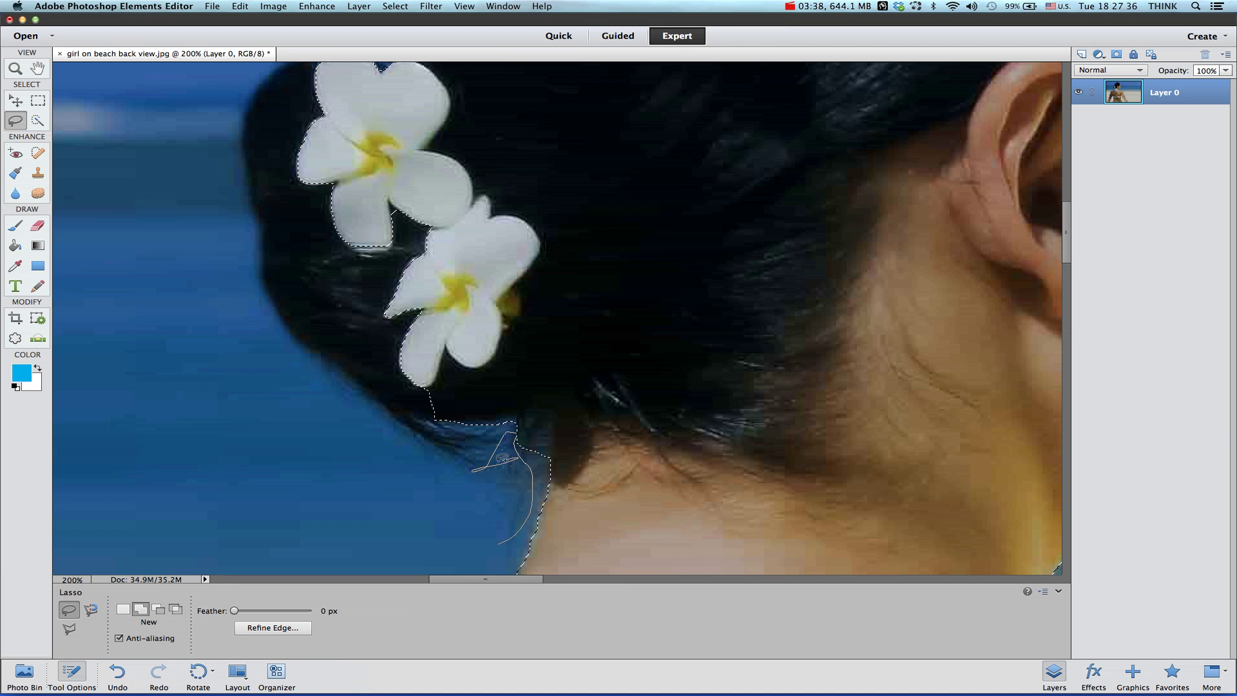
{"action": "left_click_drag", "start_coordinate": [465, 481], "coordinate": [461, 490]}
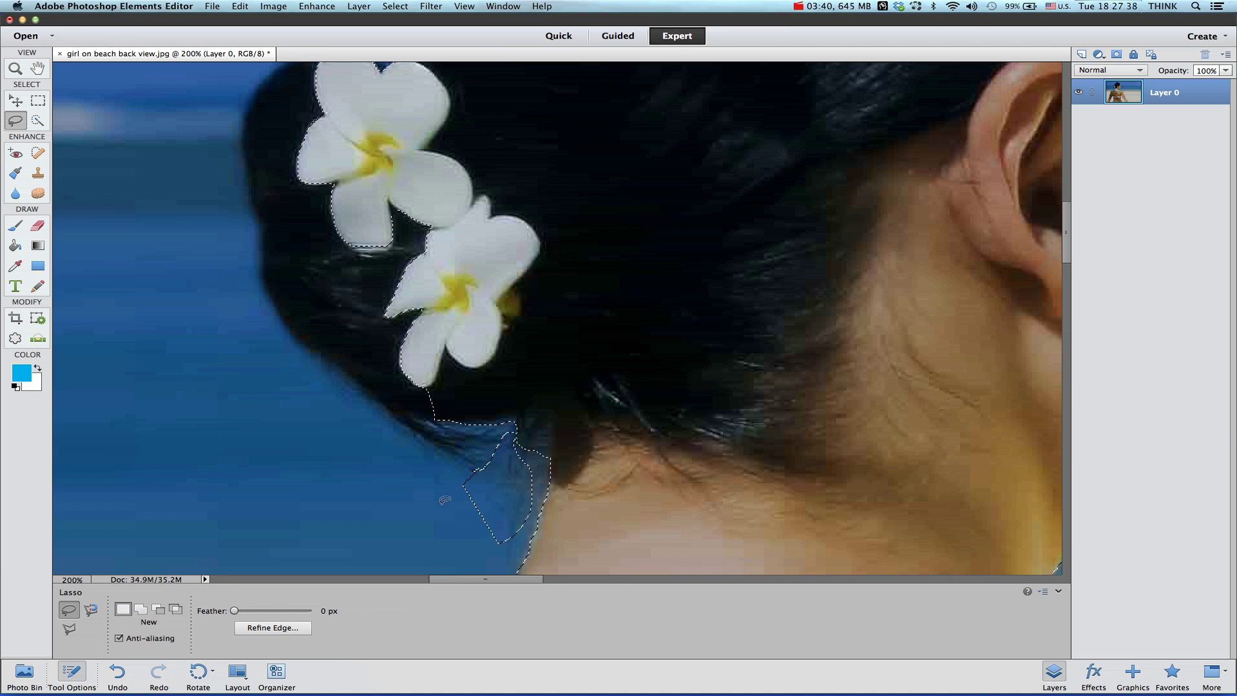
{"action": "key", "text": "super+z"}
Retrace the area below the hair bun along the hair's lower left edge.
{"action": "key", "text": "shift"}
{"action": "mouse_move", "coordinate": [526, 502]}
{"action": "left_mouse_down"}
{"action": "mouse_move", "coordinate": [523, 453]}
{"action": "mouse_move", "coordinate": [466, 455]}
{"action": "mouse_move", "coordinate": [488, 435]}
{"action": "left_mouse_up"}
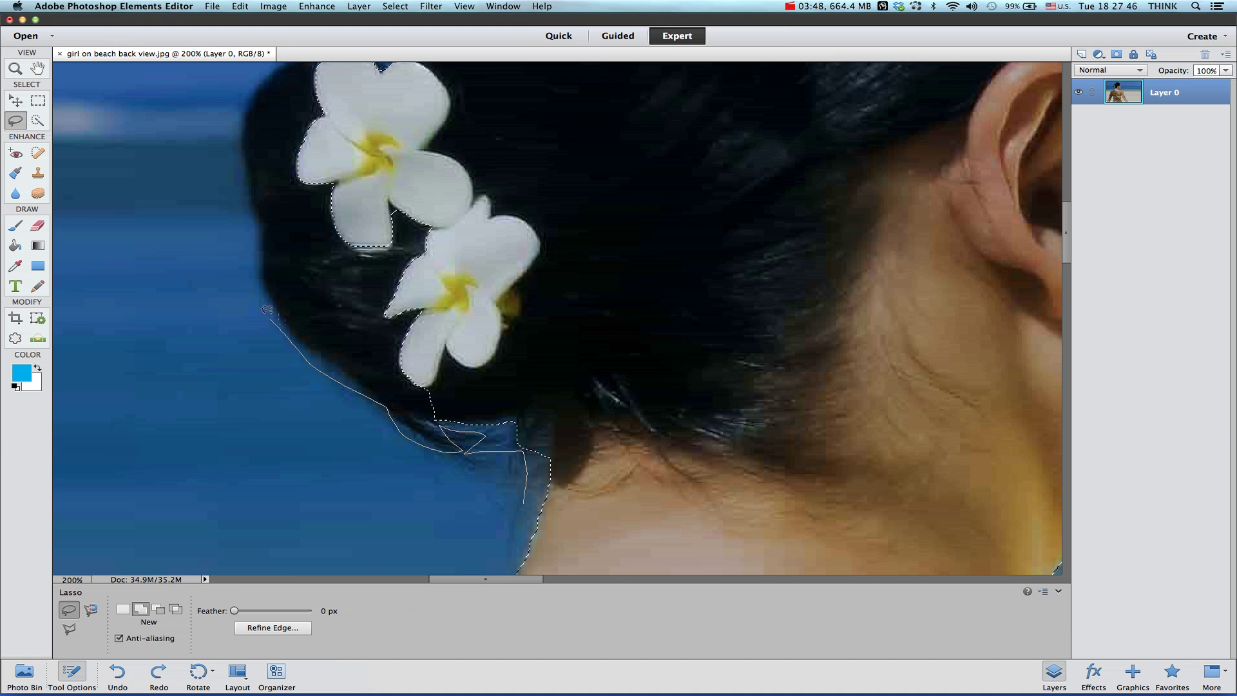
{"action": "mouse_move", "coordinate": [270, 237]}
{"action": "left_mouse_down"}
{"action": "mouse_move", "coordinate": [316, 270]}
{"action": "mouse_move", "coordinate": [538, 348]}
{"action": "mouse_move", "coordinate": [552, 397]}
{"action": "mouse_move", "coordinate": [528, 499]}
{"action": "left_mouse_up"}
{"action": "key", "text": "space"}
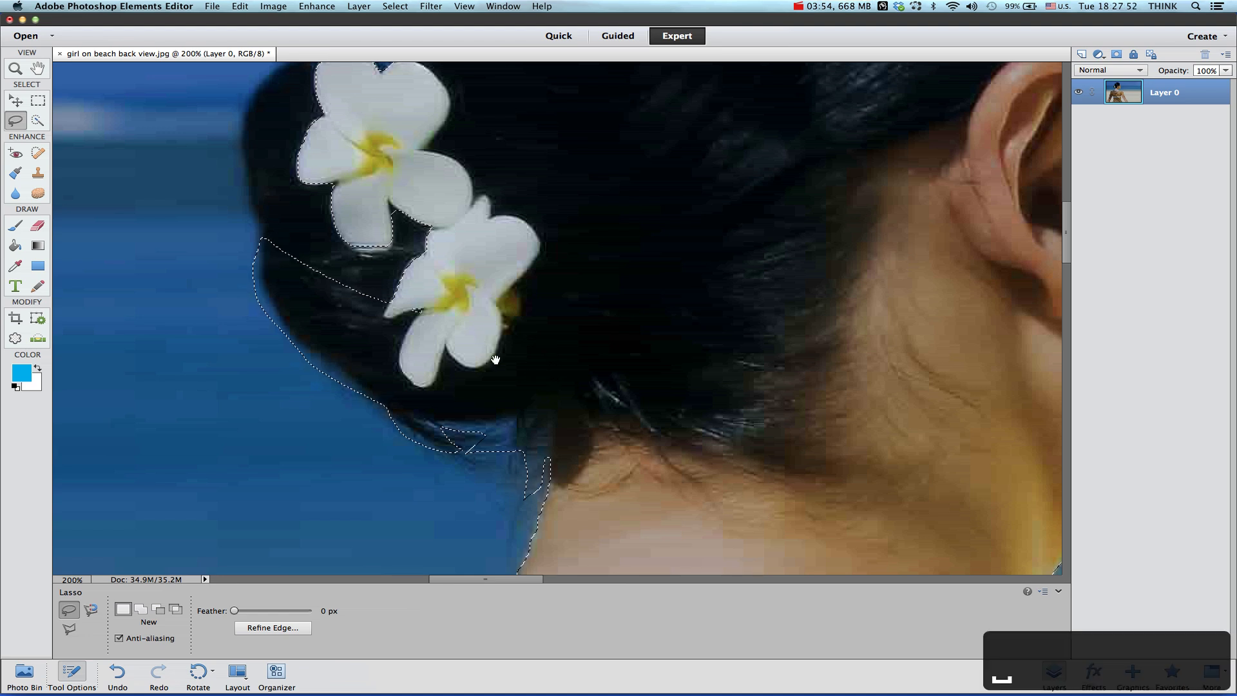
{"action": "left_click_drag", "start_coordinate": [497, 354], "coordinate": [561, 443]}
{"action": "key", "text": "shift"}
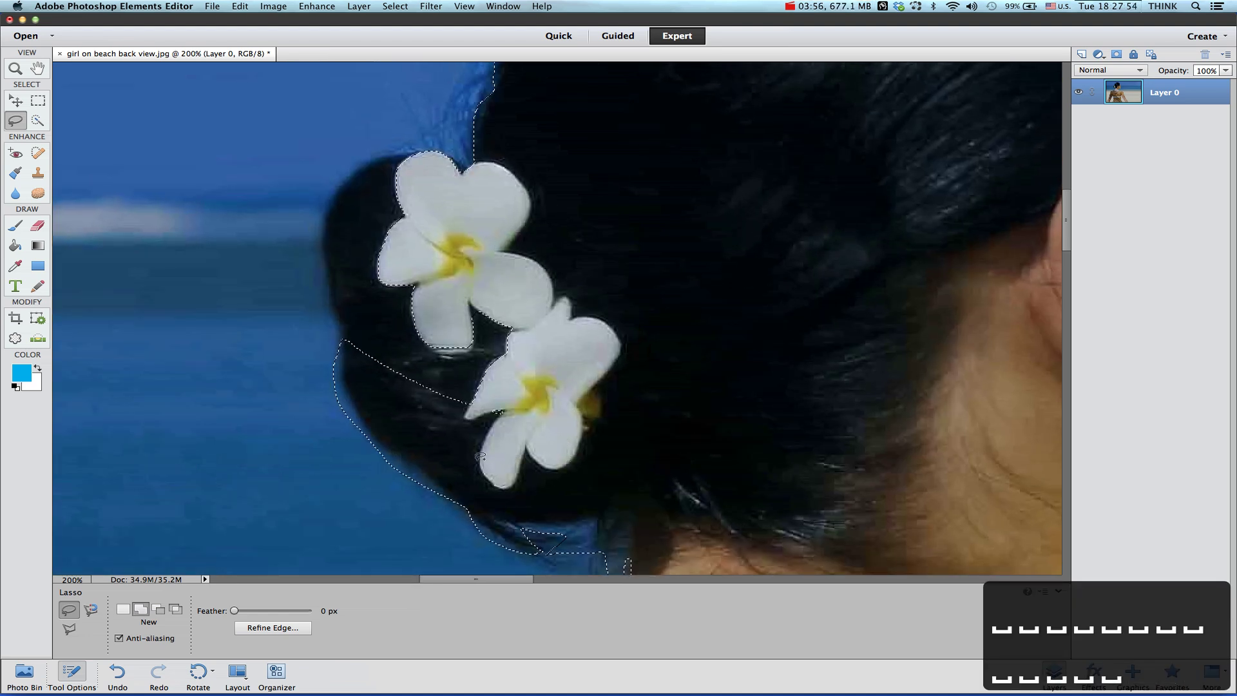
Lasso around the flowers and back of the hair, then undo an accidental selection move.
{"action": "mouse_move", "coordinate": [426, 444]}
{"action": "left_mouse_down"}
{"action": "mouse_move", "coordinate": [477, 455]}
{"action": "mouse_move", "coordinate": [577, 422]}
{"action": "mouse_move", "coordinate": [552, 232]}
{"action": "mouse_move", "coordinate": [492, 158]}
{"action": "mouse_move", "coordinate": [479, 182]}
{"action": "mouse_move", "coordinate": [442, 155]}
{"action": "mouse_move", "coordinate": [361, 169]}
{"action": "left_mouse_up"}
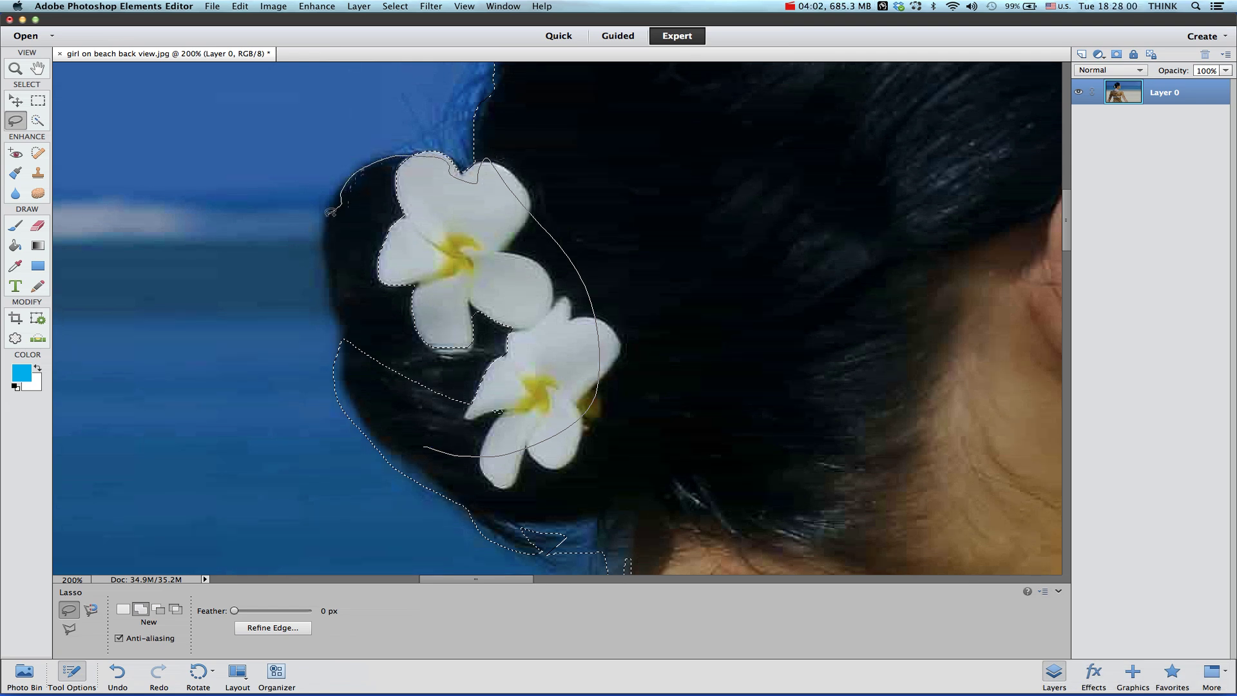
{"action": "left_click_drag", "start_coordinate": [331, 215], "coordinate": [390, 368]}
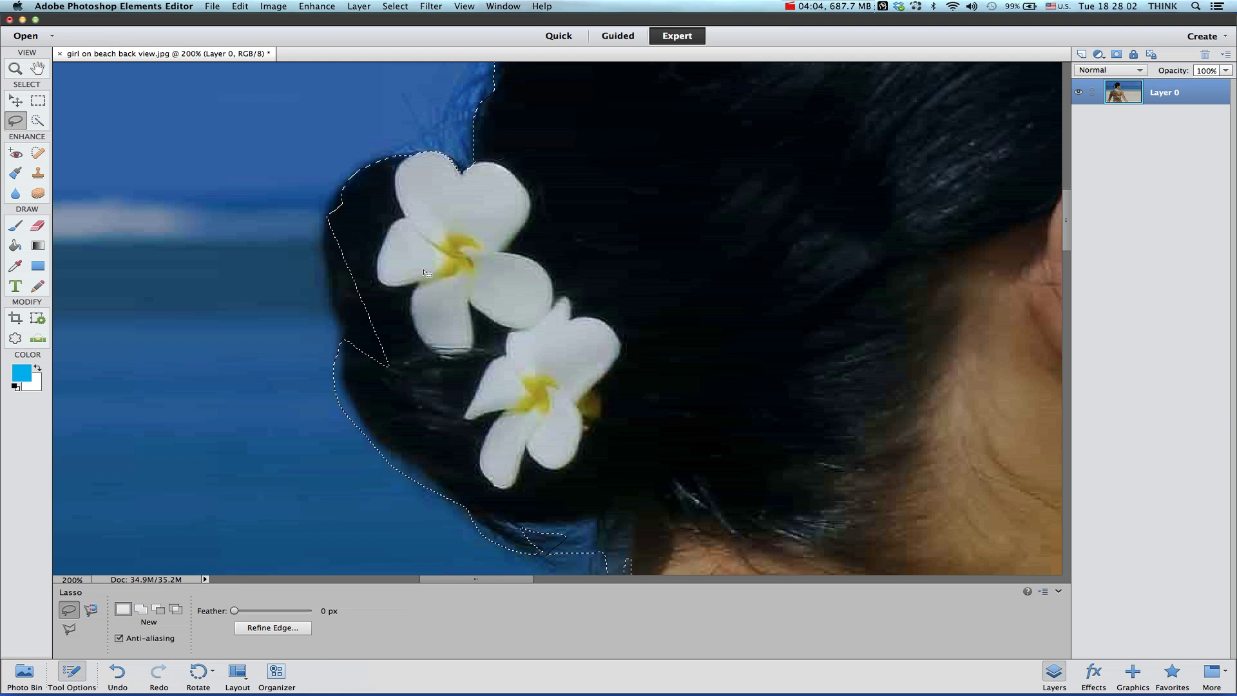
{"action": "left_click_drag", "start_coordinate": [428, 251], "coordinate": [341, 192]}
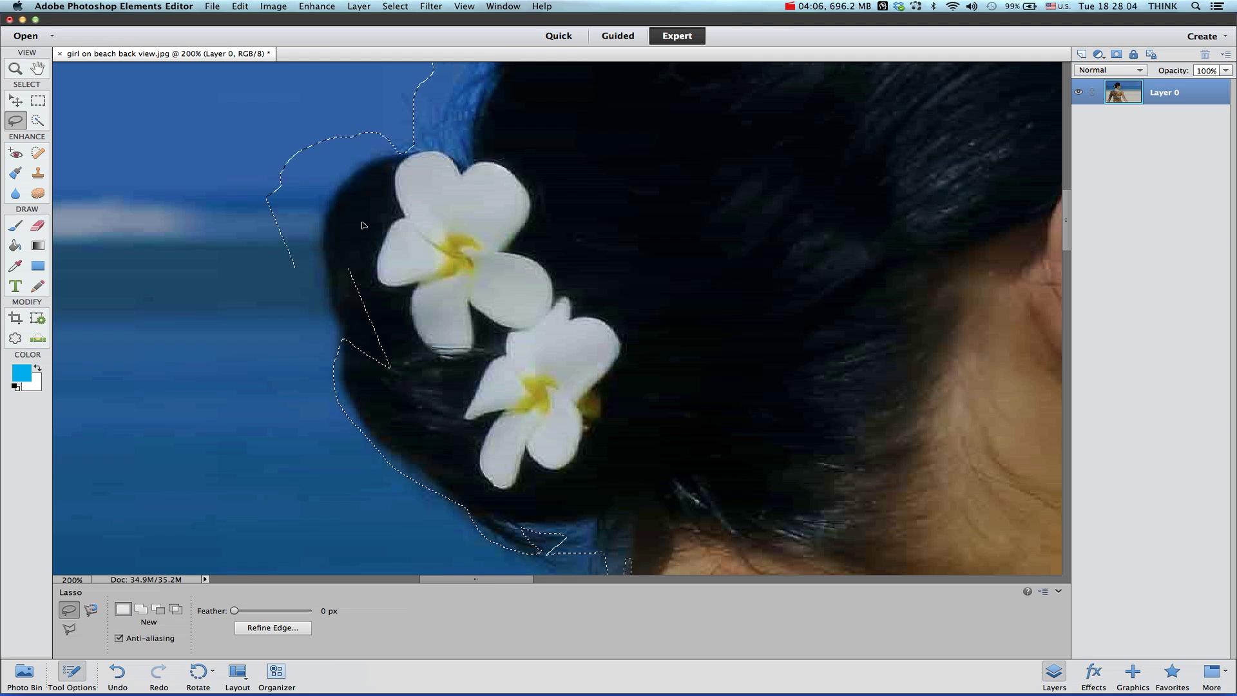
{"action": "key", "text": "super+z"}
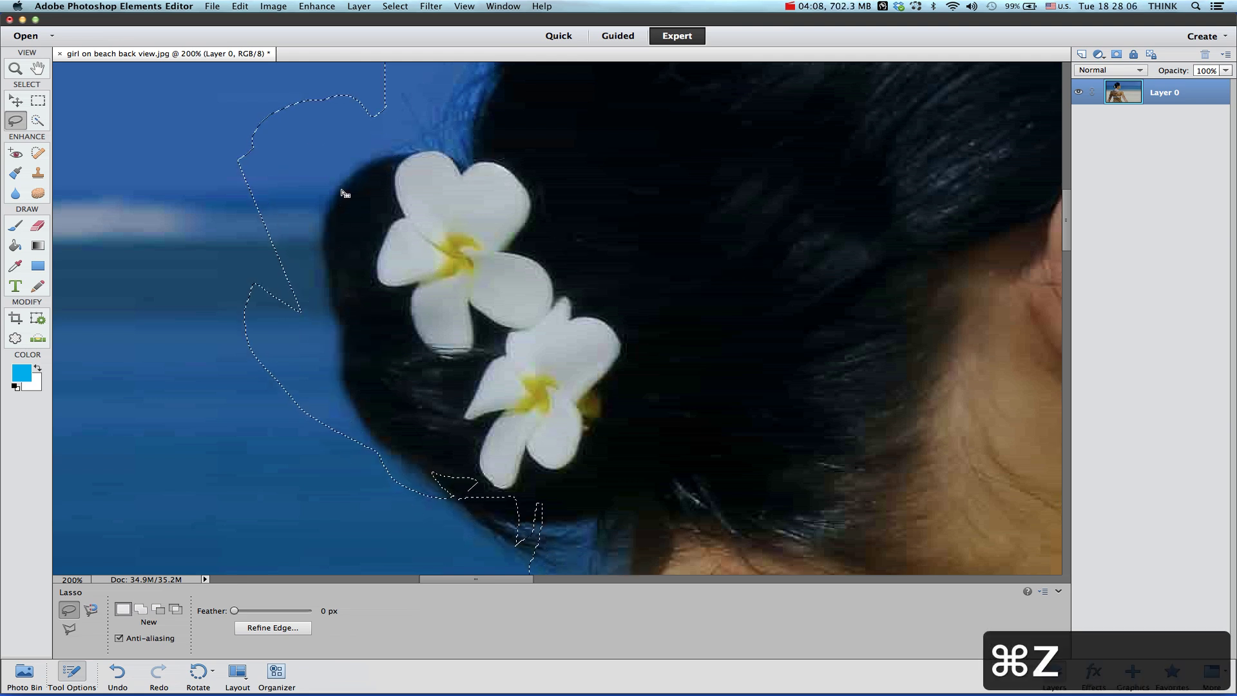
Retrace the hair's left edge and both flowers into the selection, then zoom out.
{"action": "key", "text": "shift"}
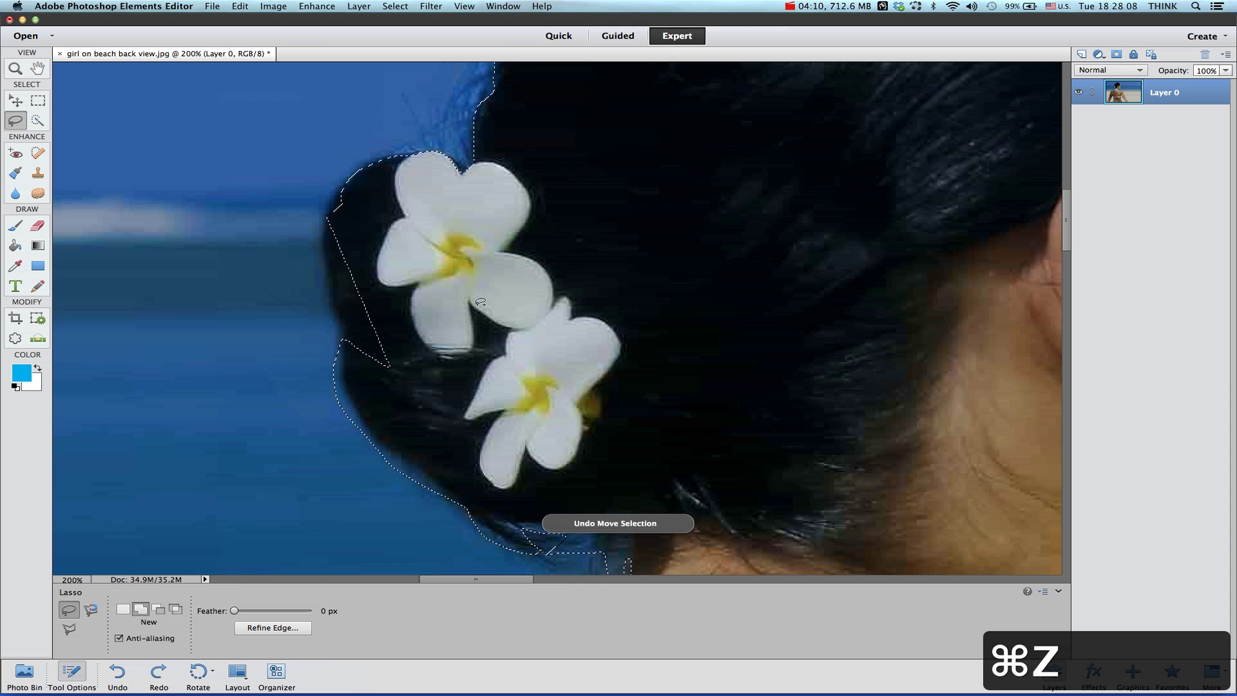
{"action": "mouse_move", "coordinate": [418, 213]}
{"action": "left_mouse_down"}
{"action": "mouse_move", "coordinate": [341, 197]}
{"action": "mouse_move", "coordinate": [327, 236]}
{"action": "mouse_move", "coordinate": [342, 313]}
{"action": "left_mouse_up"}
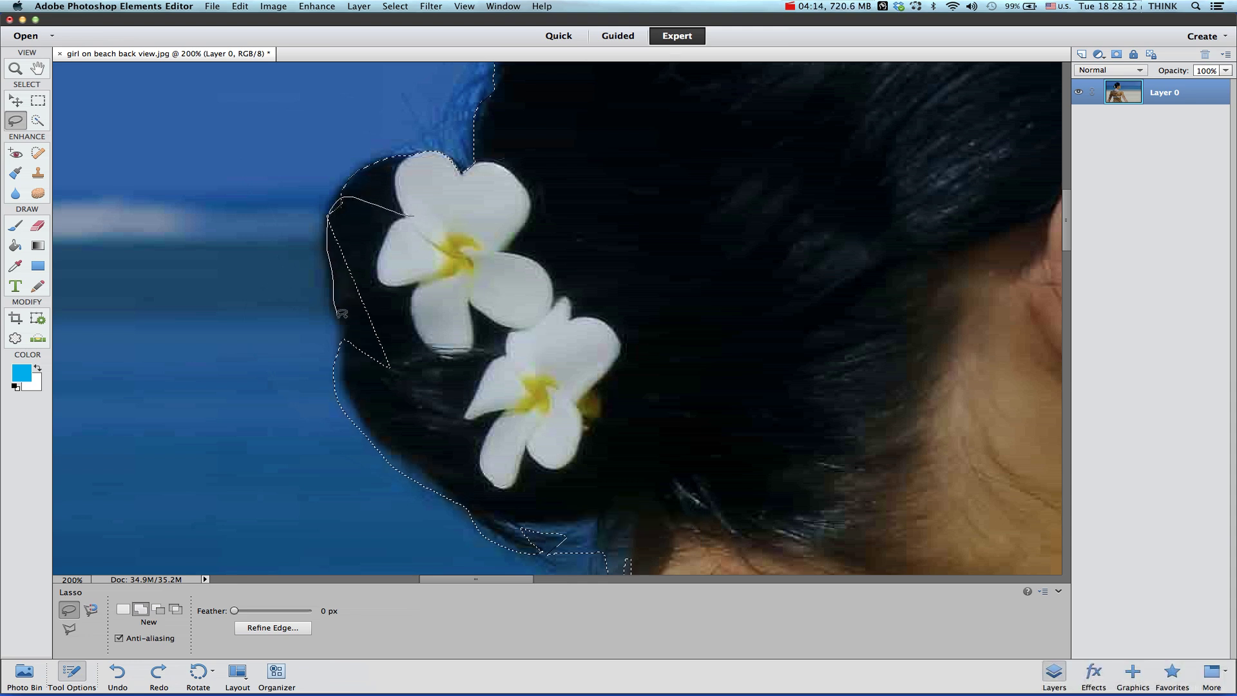
{"action": "mouse_move", "coordinate": [344, 358]}
{"action": "left_mouse_down"}
{"action": "mouse_move", "coordinate": [378, 444]}
{"action": "mouse_move", "coordinate": [499, 530]}
{"action": "left_mouse_up"}
{"action": "mouse_move", "coordinate": [530, 485]}
{"action": "left_mouse_down"}
{"action": "mouse_move", "coordinate": [491, 156]}
{"action": "mouse_move", "coordinate": [467, 203]}
{"action": "mouse_move", "coordinate": [417, 220]}
{"action": "left_mouse_up"}
{"action": "left_click_drag", "start_coordinate": [498, 156], "coordinate": [496, 158]}
{"action": "key", "text": "space"}
{"action": "left_click_drag", "start_coordinate": [691, 447], "coordinate": [671, 346]}
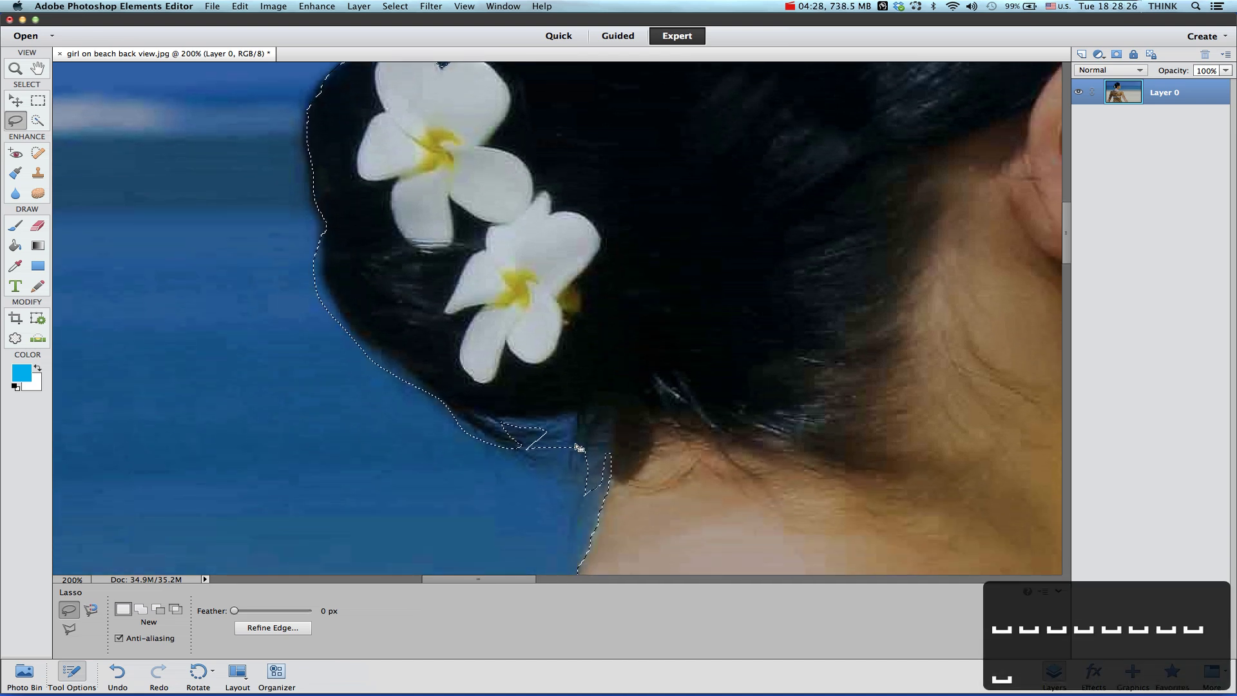
{"action": "key", "text": "shift"}
{"action": "key", "text": "super+minus"}
{"action": "key", "text": "super+minus"}
{"action": "key", "text": "super+minus"}
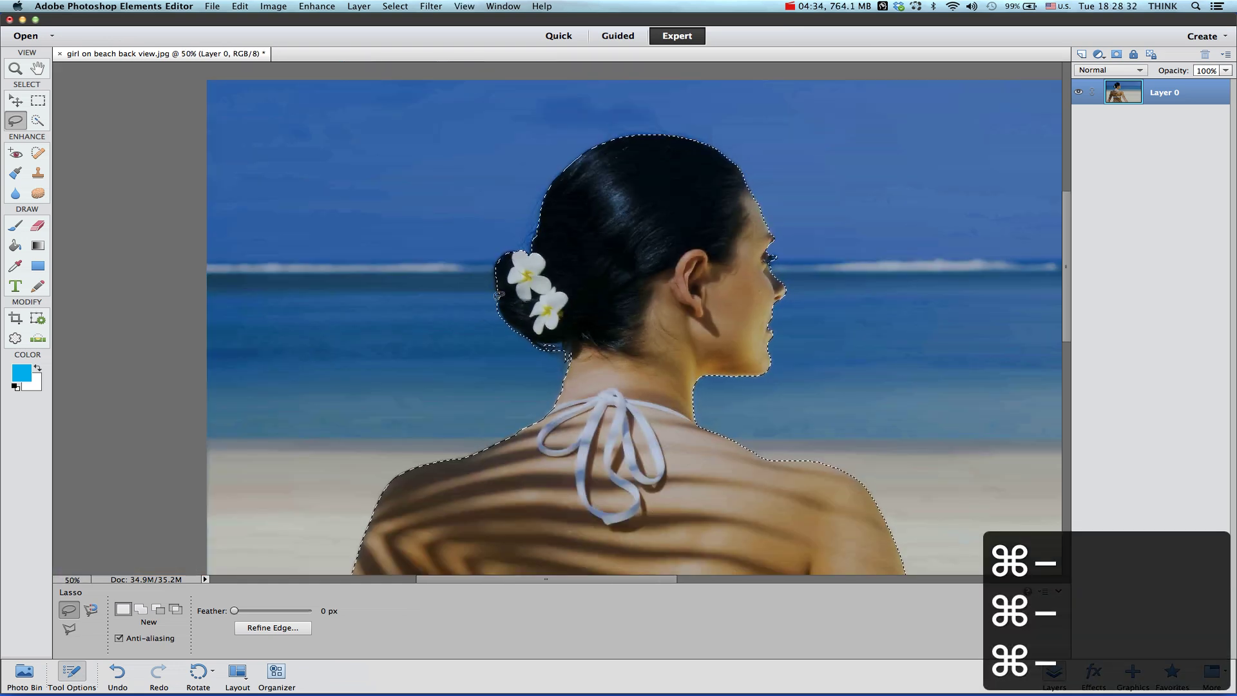
Run a File menu command, then toggle Select > Inverse twice.
{"action": "left_click", "coordinate": [207, 5]}
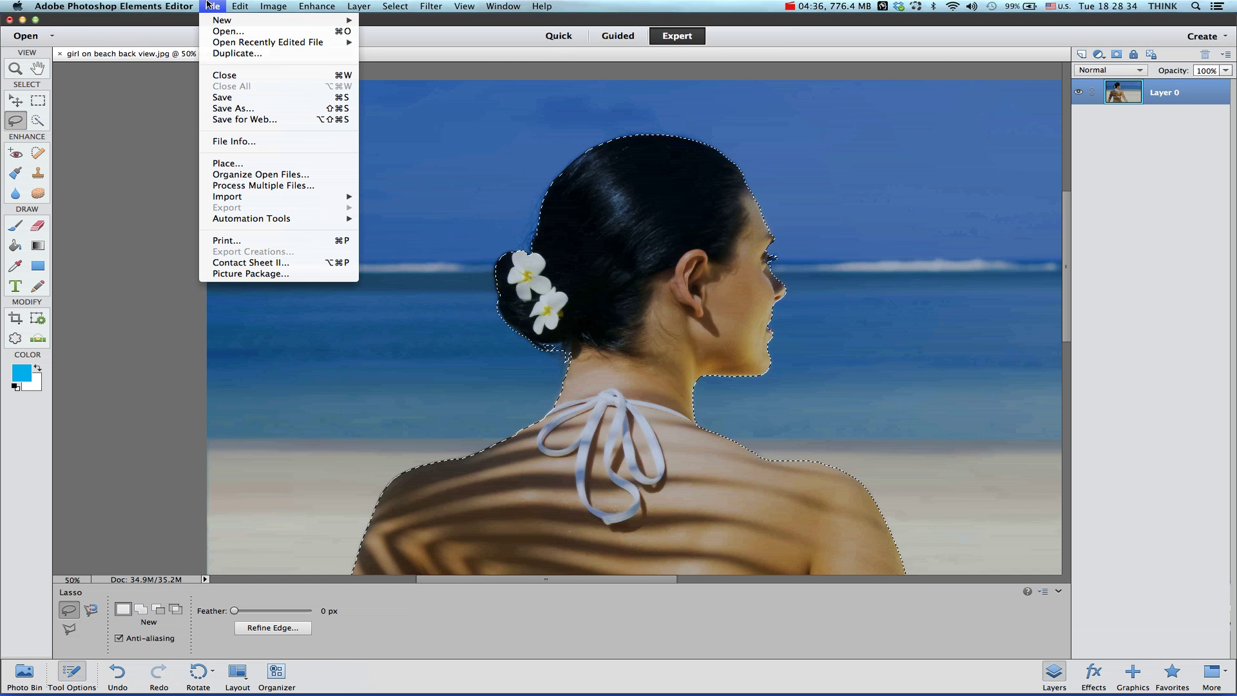
{"action": "mouse_move", "coordinate": [235, 5]}
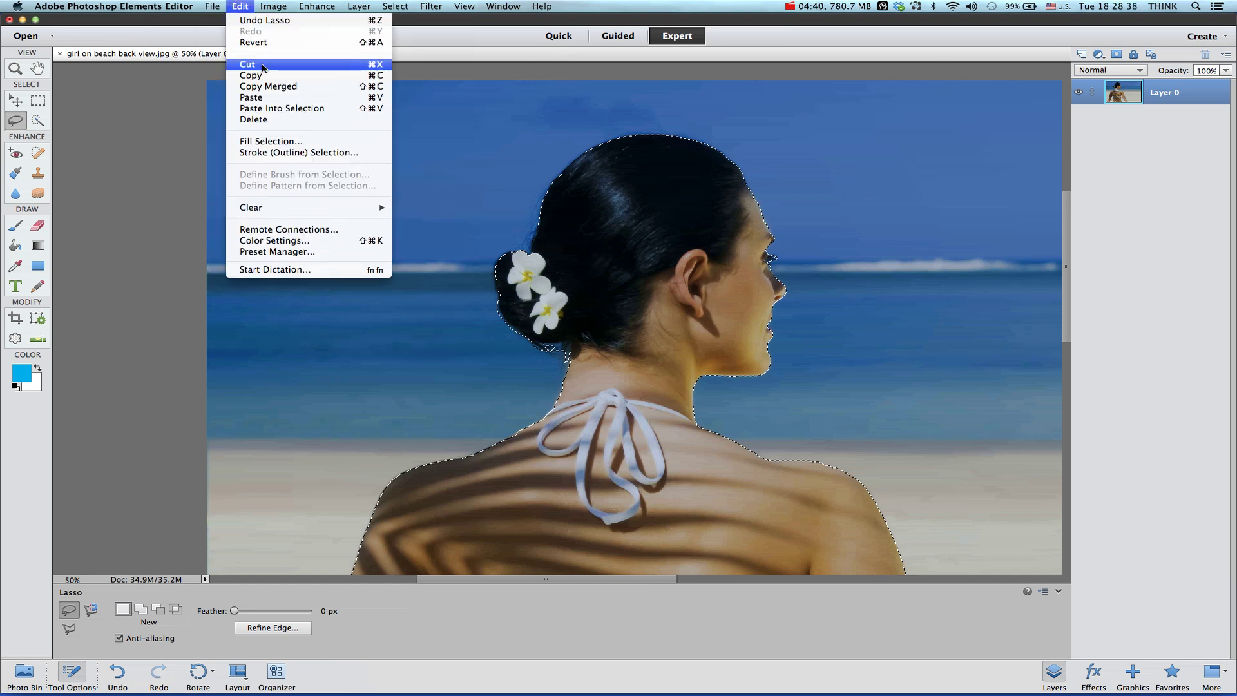
{"action": "left_click", "coordinate": [264, 120]}
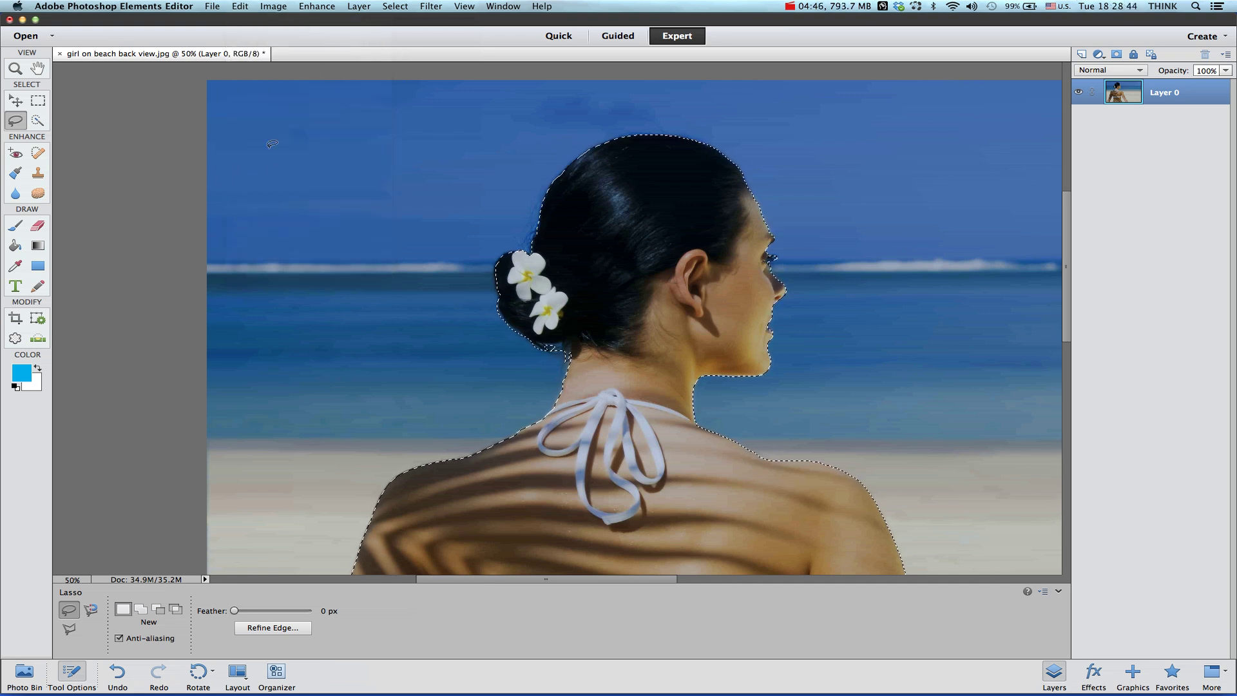
{"action": "left_click", "coordinate": [394, 6]}
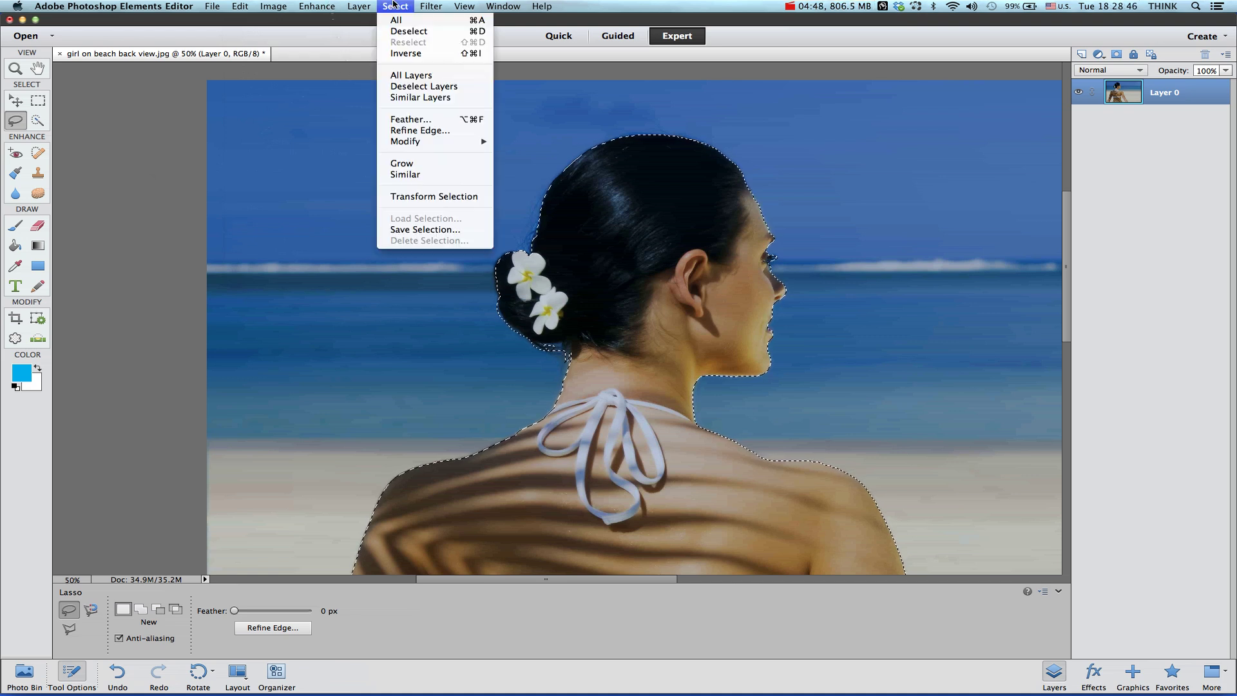
{"action": "left_click", "coordinate": [423, 53]}
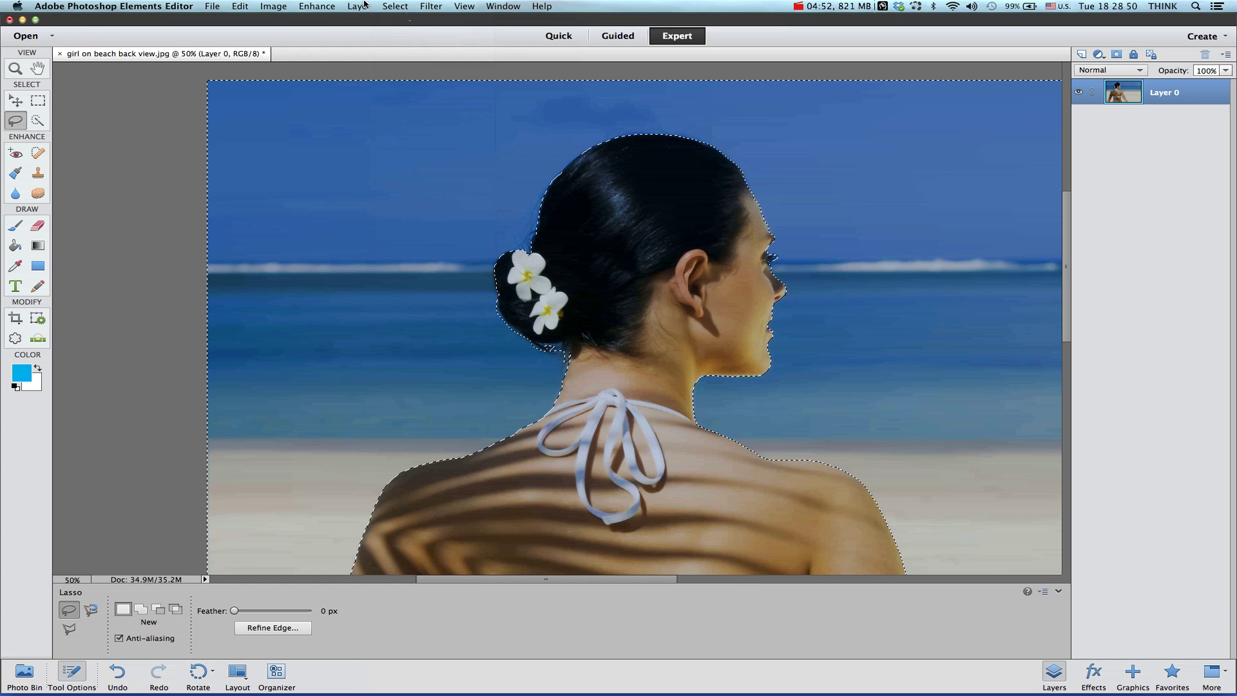
{"action": "left_click", "coordinate": [395, 6]}
{"action": "left_click", "coordinate": [424, 54]}
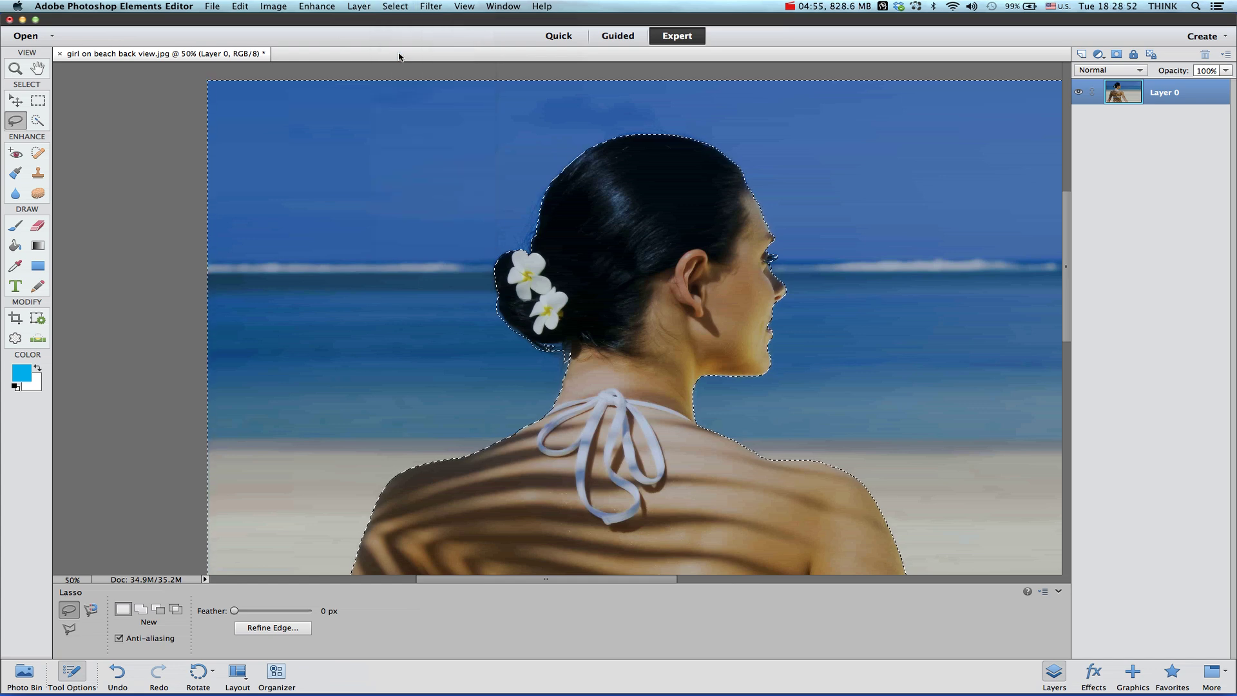
Undo an accidental cut of the woman, then invert the selection and cut away the beach.
{"action": "key", "text": "super+x"}
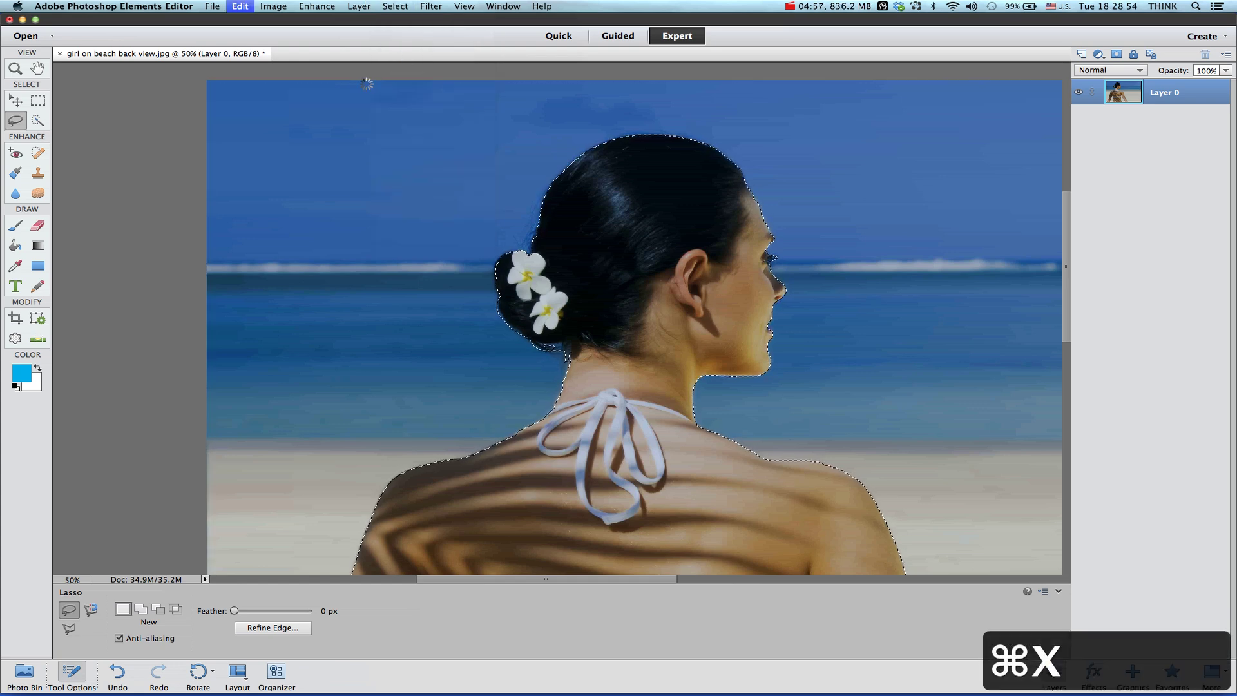
{"action": "key", "text": "super+minus"}
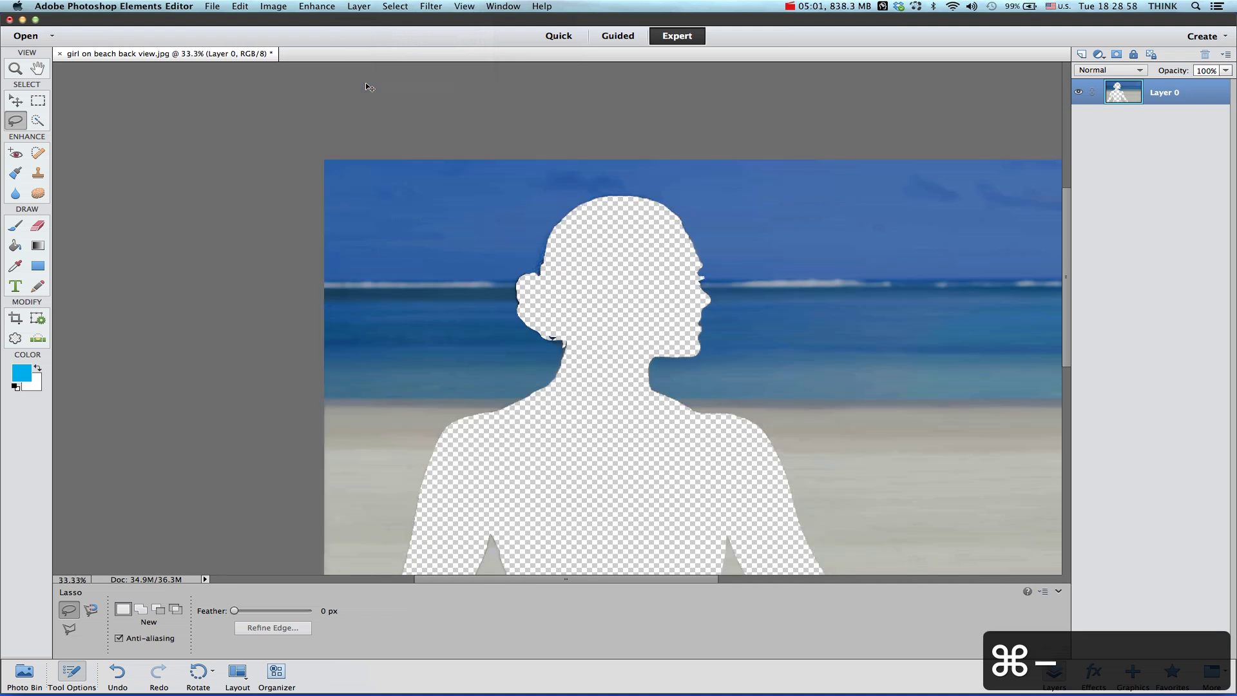
{"action": "key", "text": "super+z"}
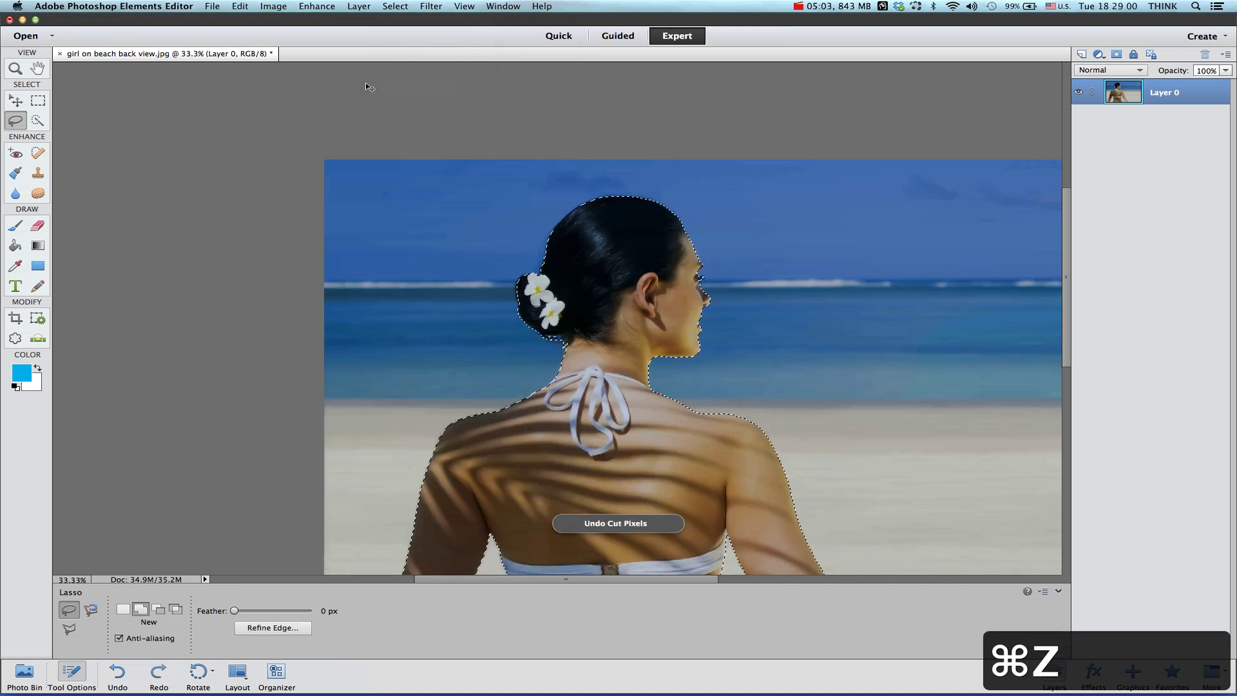
{"action": "key", "text": "super+shift+i"}
{"action": "key", "text": "super+x"}
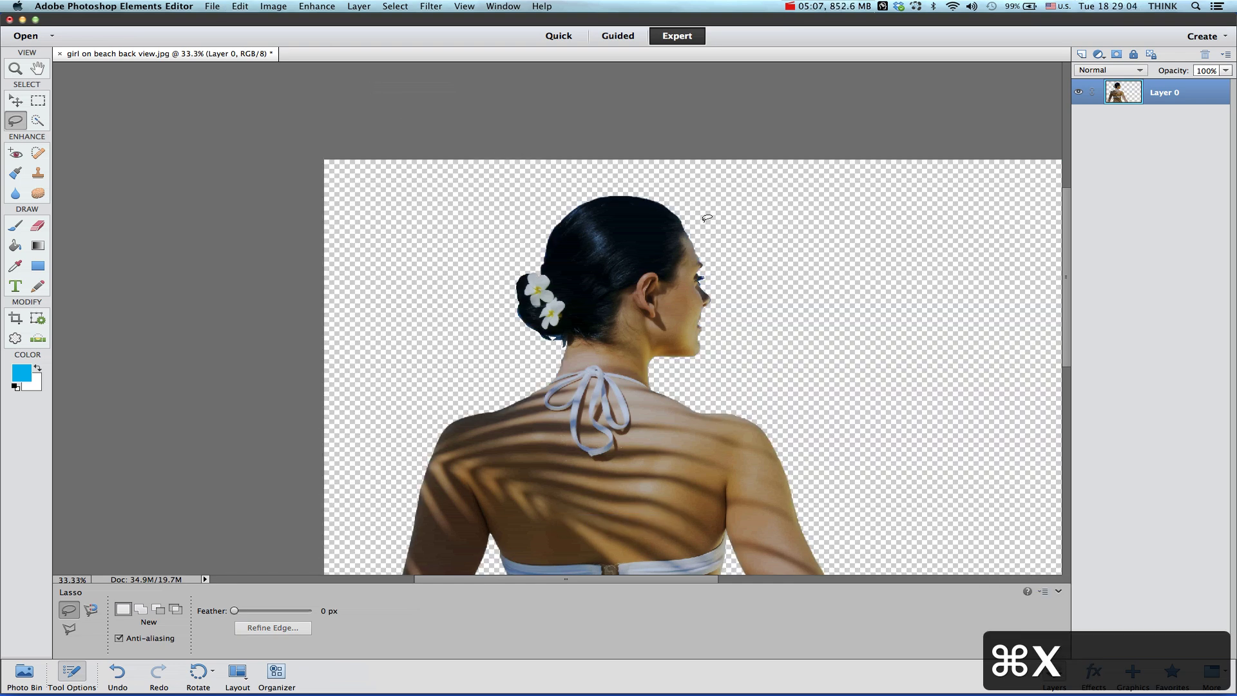
{"action": "key", "text": "space"}
{"action": "left_click_drag", "start_coordinate": [653, 259], "coordinate": [504, 211]}
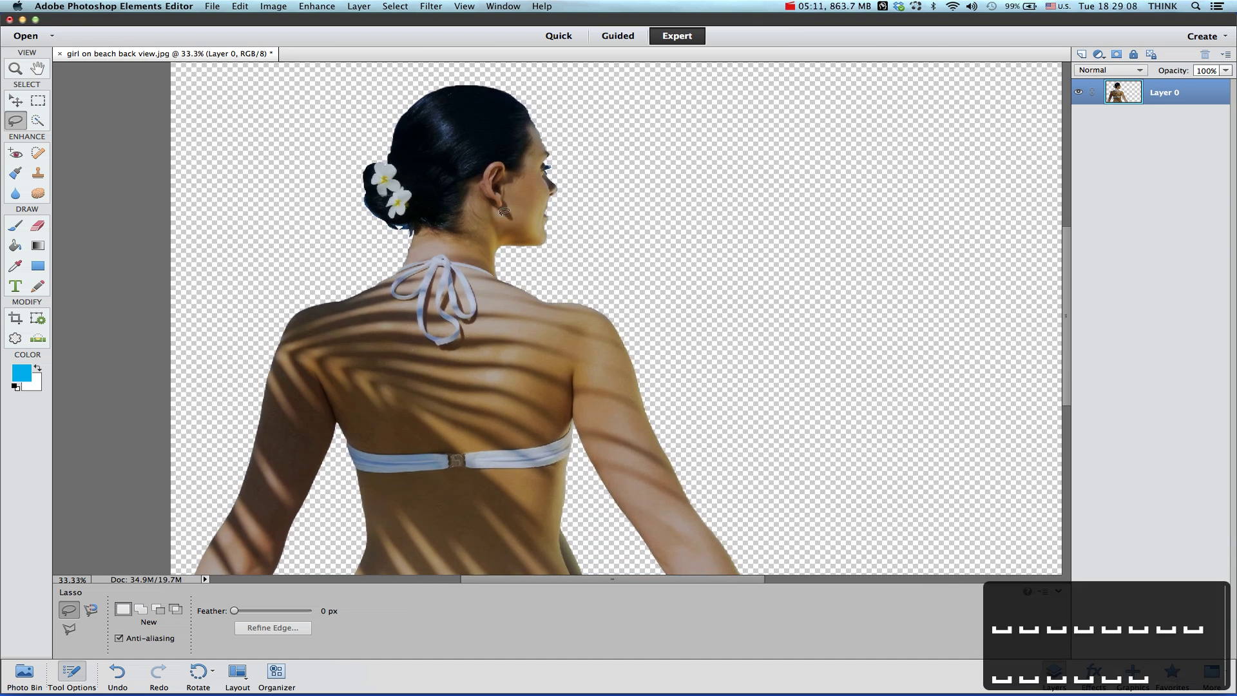
{"action": "key", "text": "super+minus"}
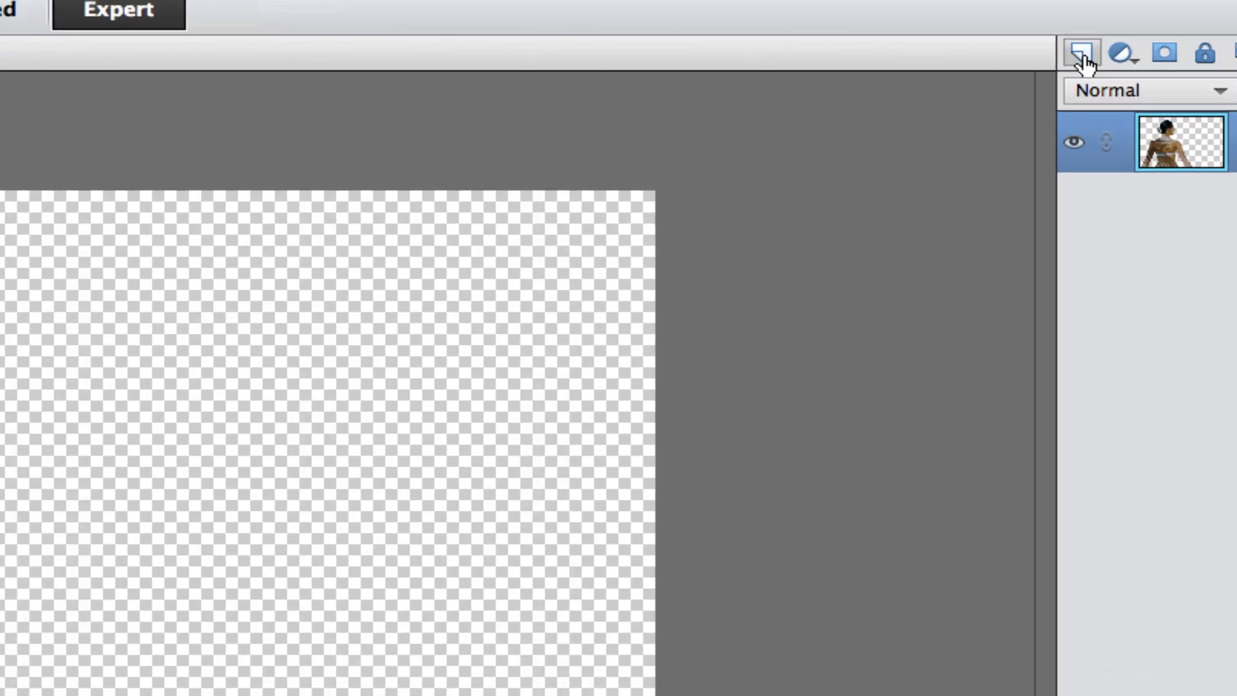
Create a new layer named solidbg and drag it beneath the woman's layer.
{"action": "left_click", "coordinate": [1084, 55], "text": "alt"}
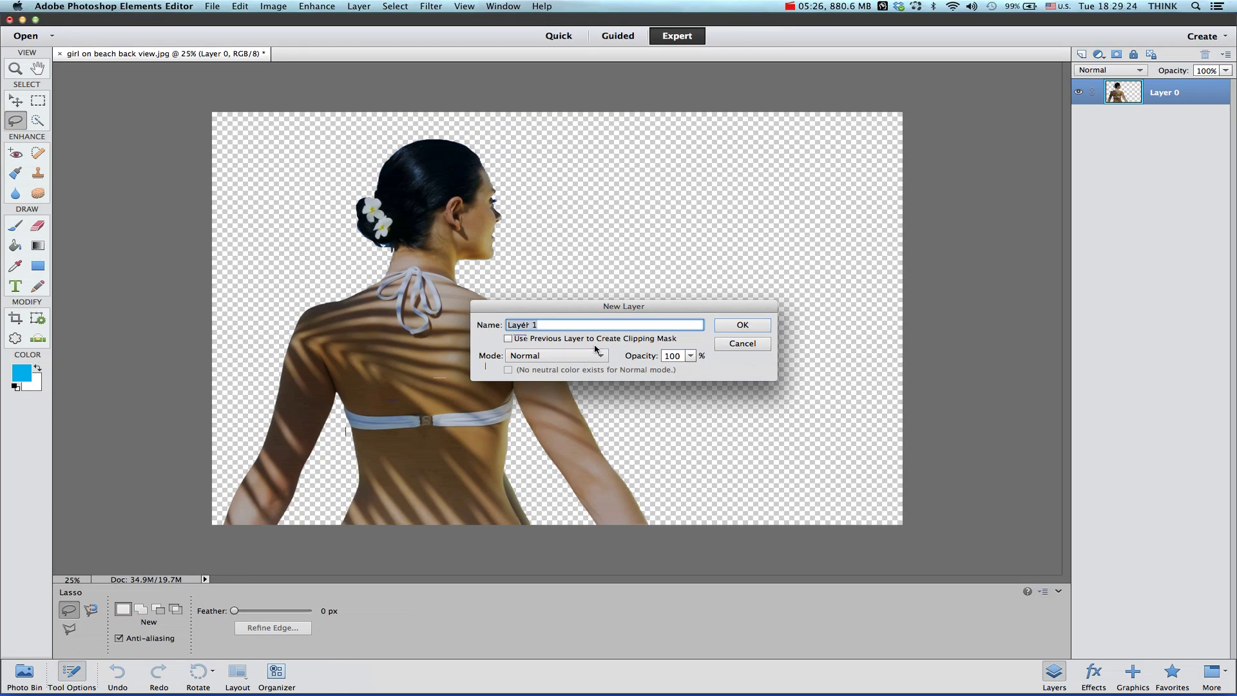
{"action": "type", "text": "back"}
{"action": "key", "text": "BackSpace"}
{"action": "key", "text": "BackSpace"}
{"action": "key", "text": "BackSpace"}
{"action": "key", "text": "BackSpace"}
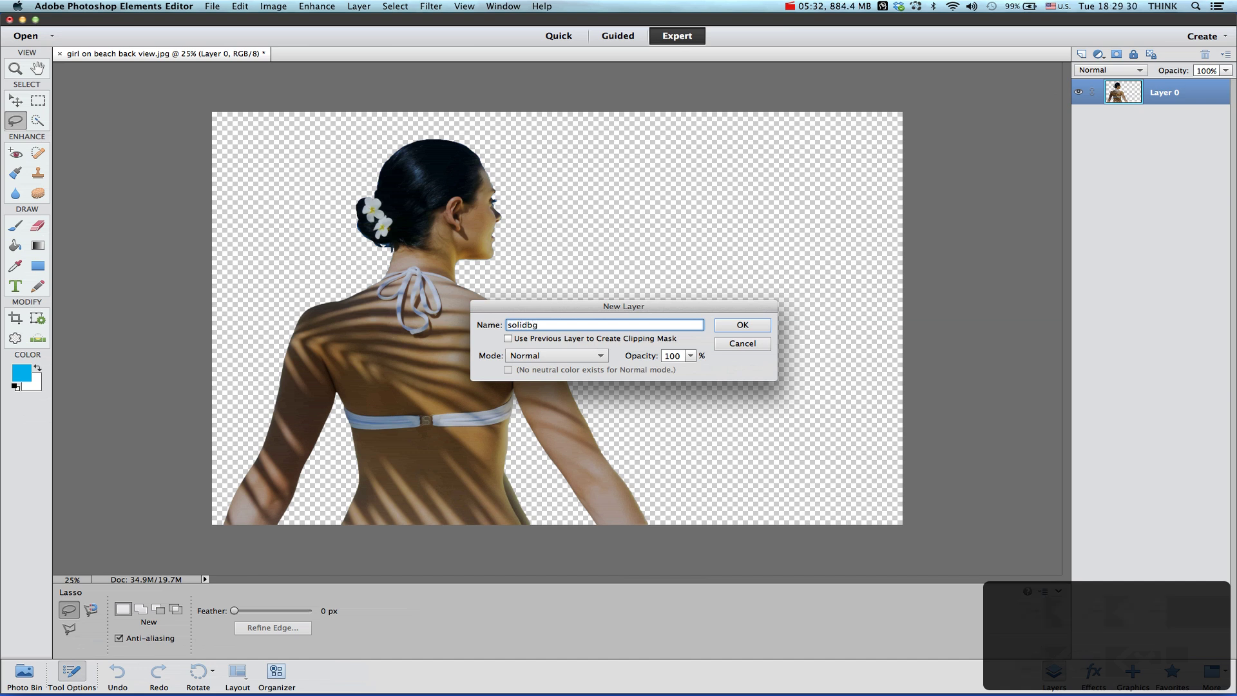
{"action": "key", "text": "Return"}
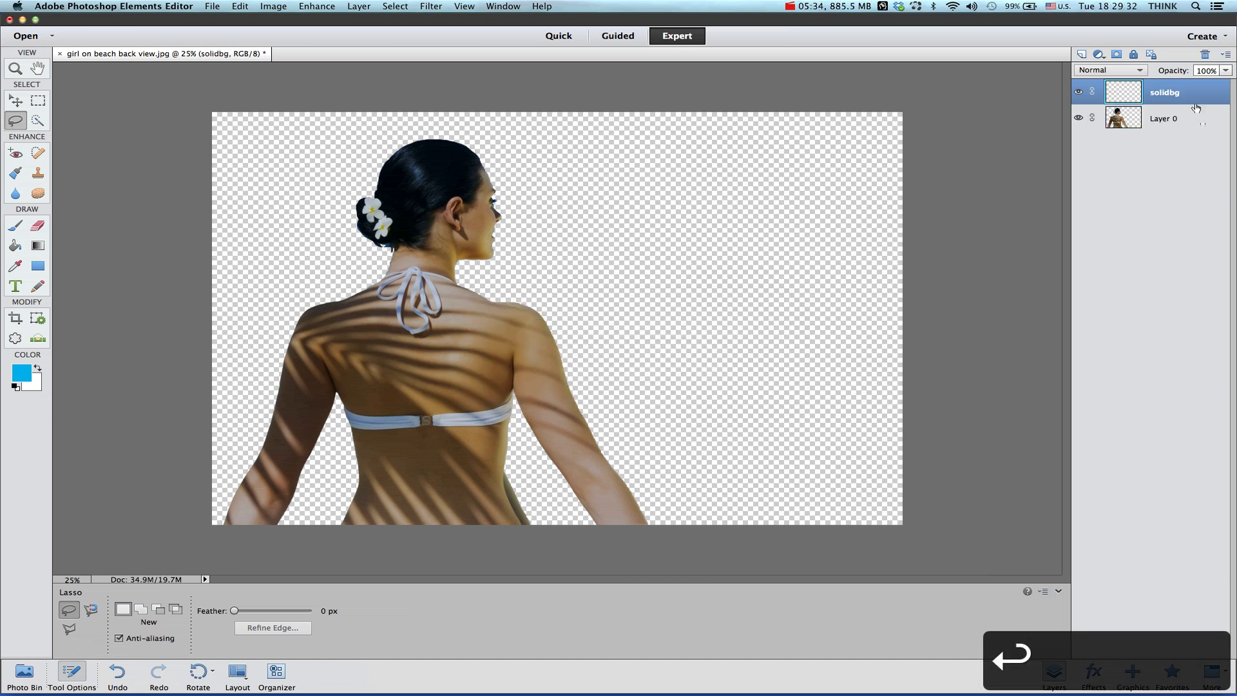
{"action": "left_click_drag", "start_coordinate": [1197, 108], "coordinate": [1161, 176]}
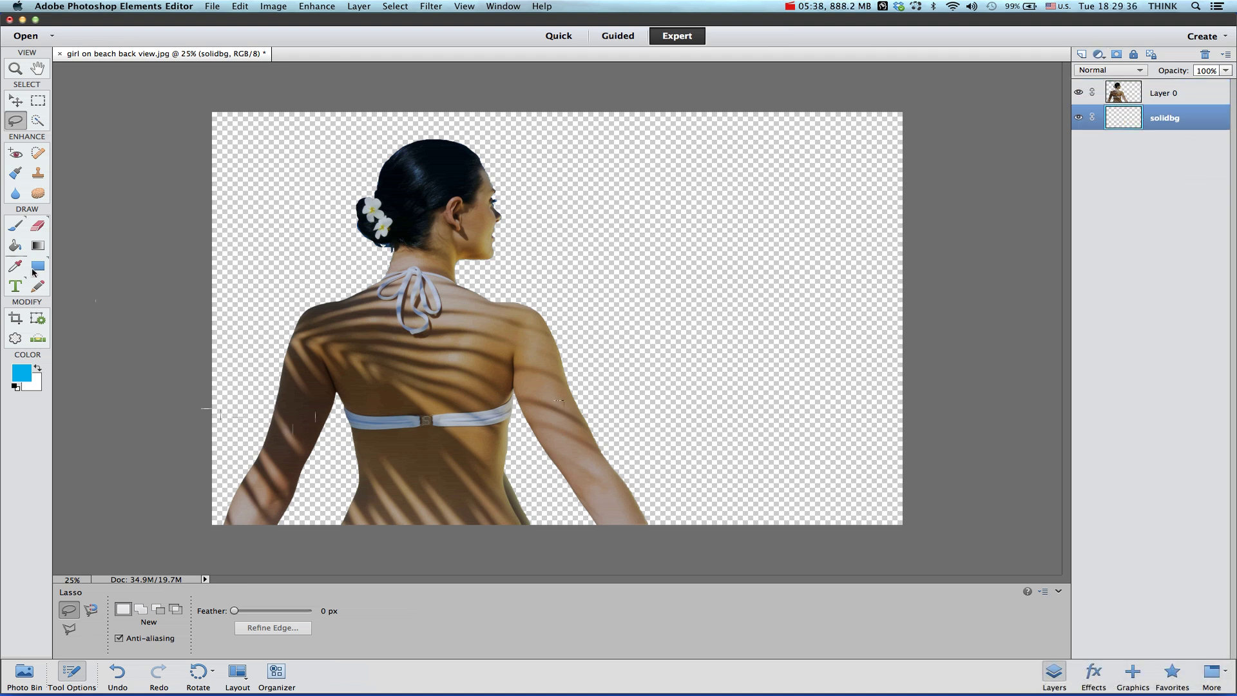
Draw a yellow rectangle covering the whole canvas with the Rectangle tool.
{"action": "left_click", "coordinate": [37, 266]}
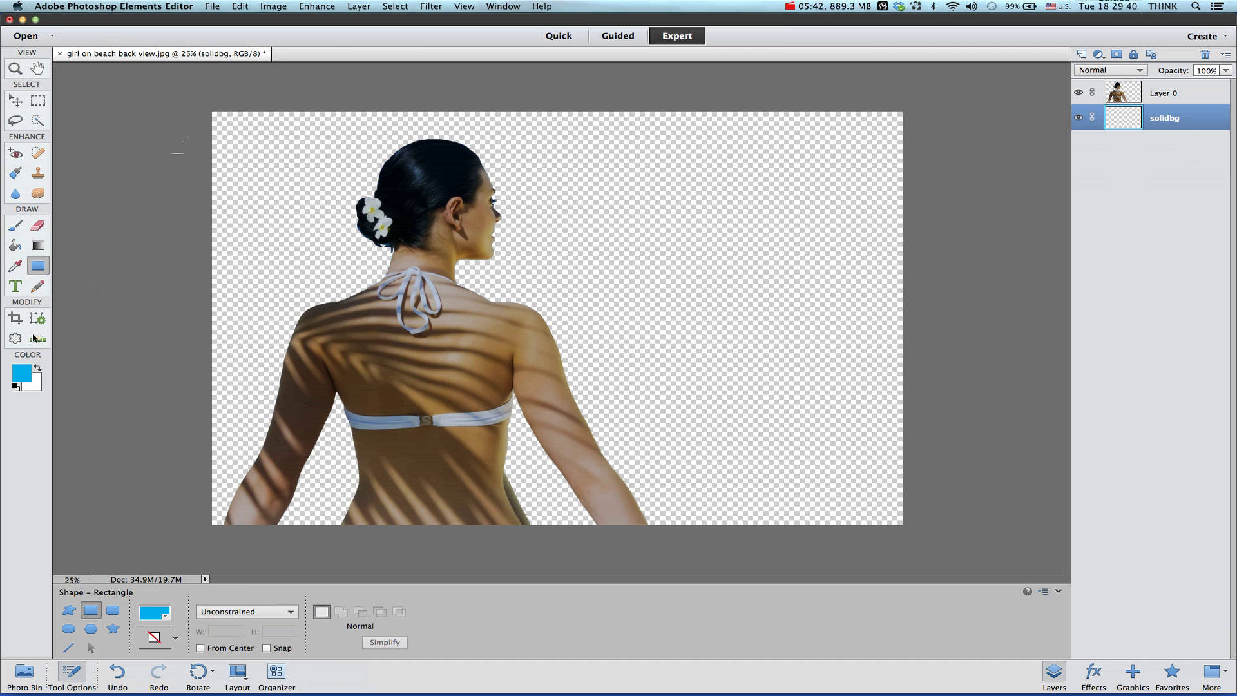
{"action": "left_click", "coordinate": [165, 619]}
{"action": "left_click", "coordinate": [119, 501]}
{"action": "left_click", "coordinate": [100, 501]}
{"action": "left_click", "coordinate": [217, 151]}
{"action": "left_click_drag", "start_coordinate": [205, 102], "coordinate": [909, 550]}
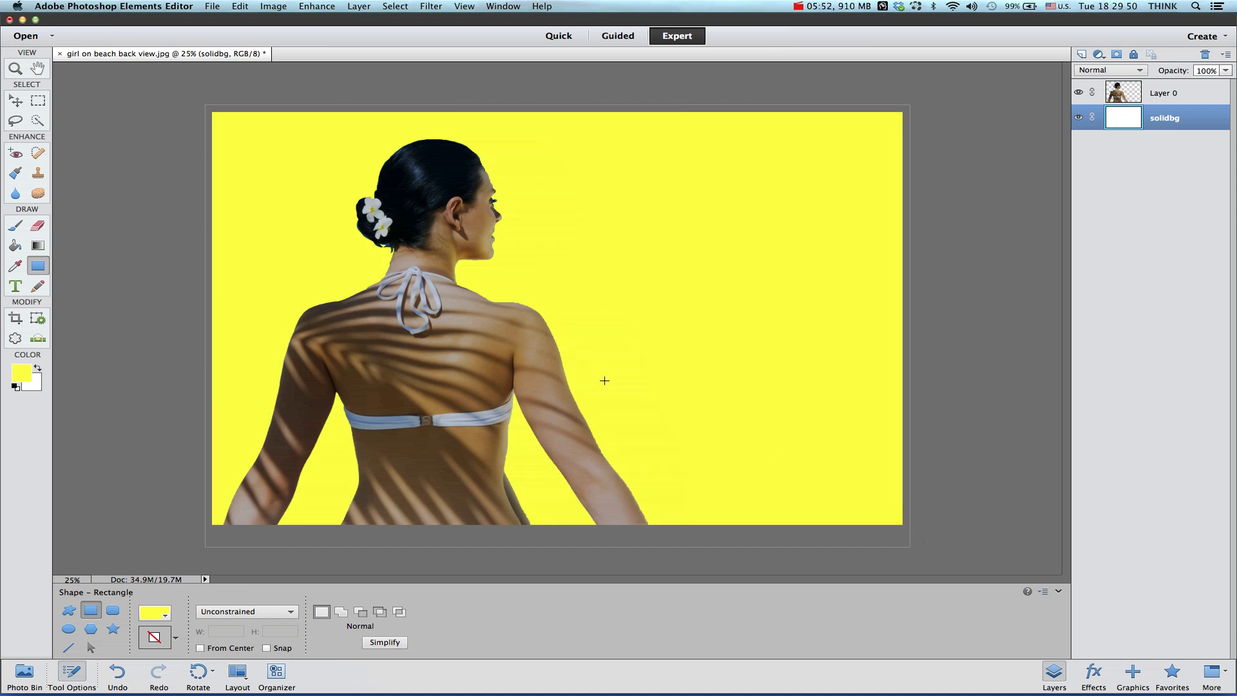
Try various swatch colours for the backdrop rectangle and settle on light orange.
{"action": "left_click", "coordinate": [160, 618]}
{"action": "left_click", "coordinate": [158, 554]}
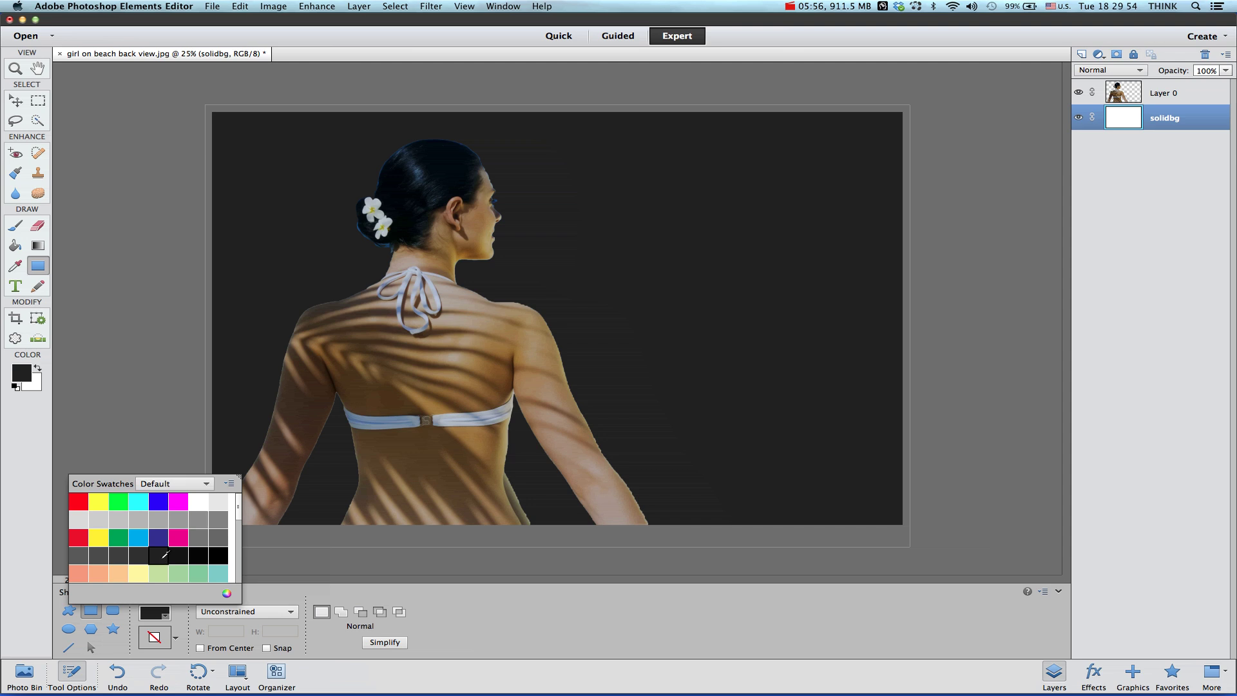
{"action": "left_click", "coordinate": [159, 544]}
{"action": "left_click", "coordinate": [179, 573]}
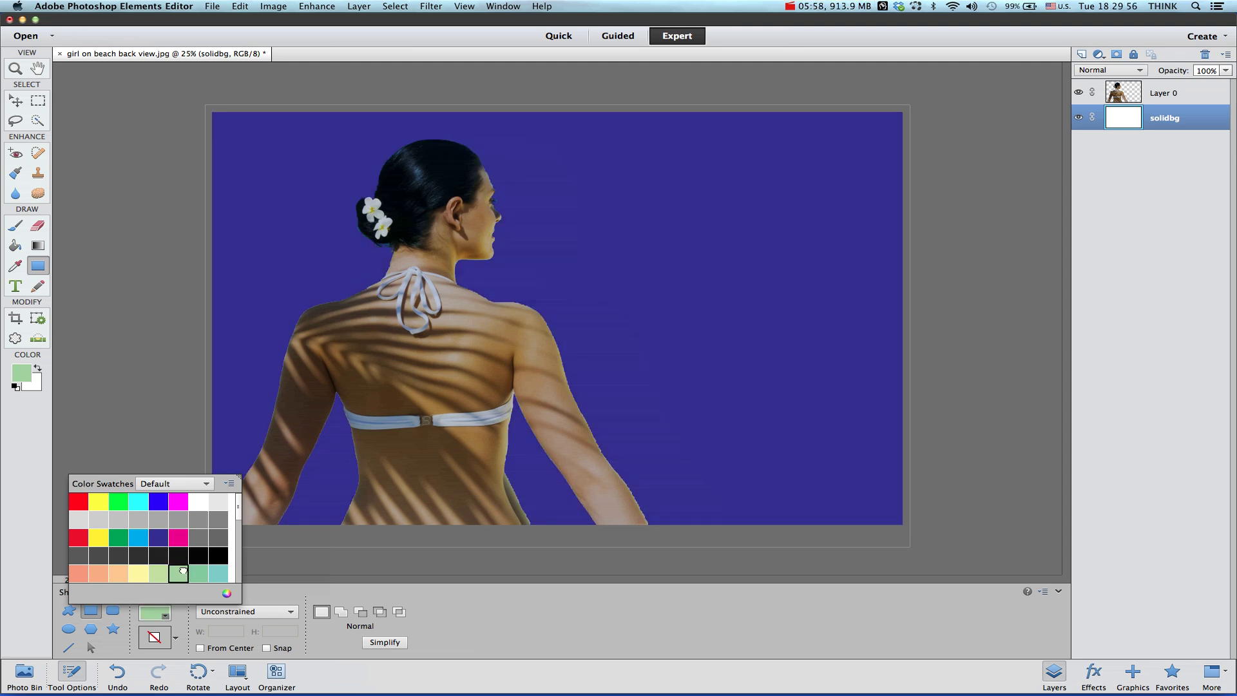
{"action": "left_click", "coordinate": [202, 573]}
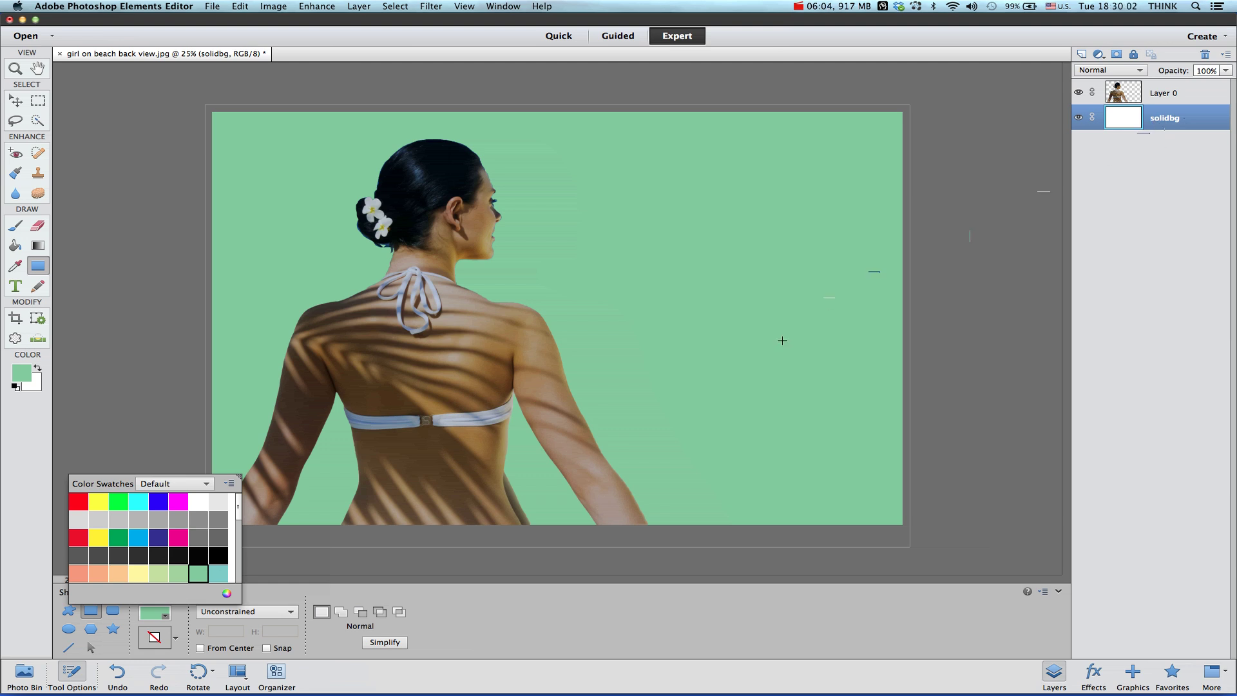
{"action": "left_click", "coordinate": [219, 574]}
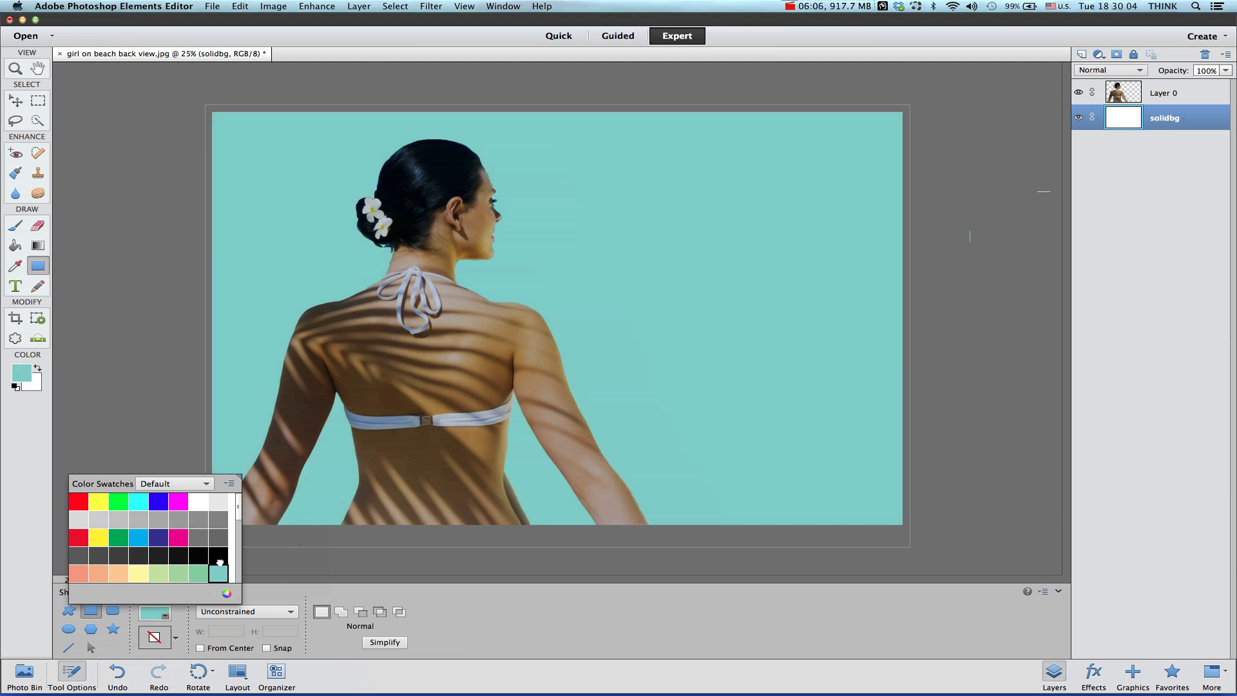
{"action": "left_click", "coordinate": [217, 537]}
{"action": "left_click", "coordinate": [193, 520]}
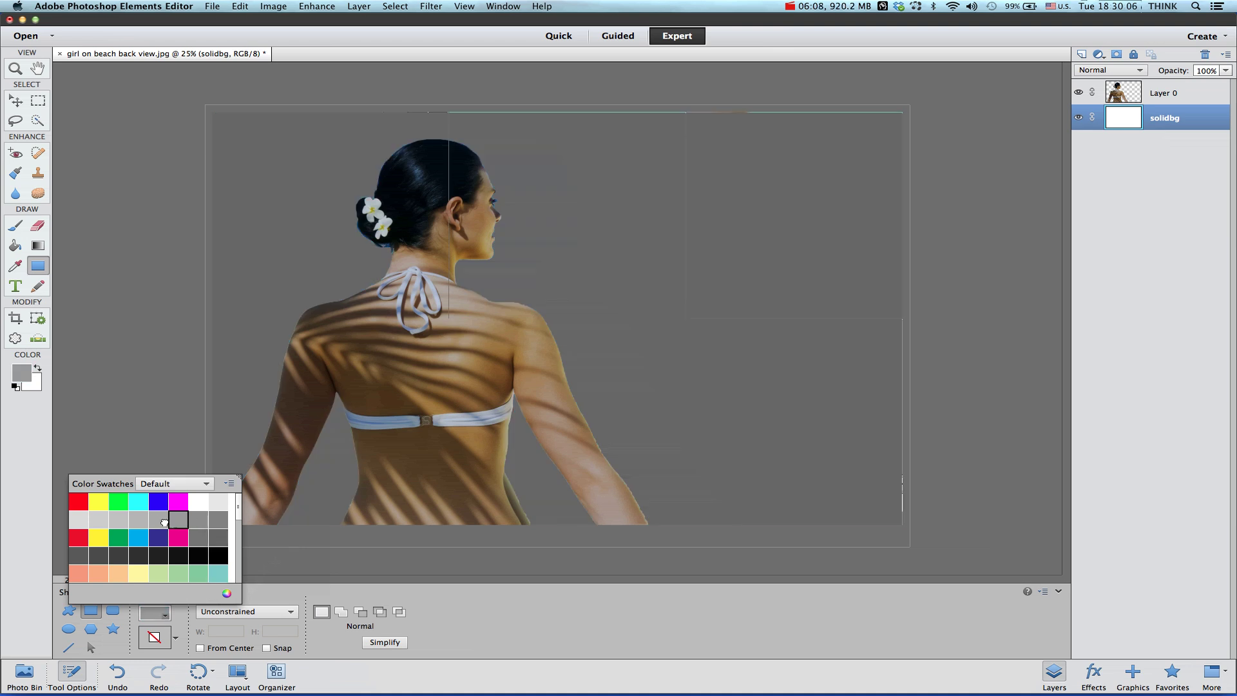
{"action": "left_click", "coordinate": [138, 502]}
{"action": "left_click", "coordinate": [102, 502]}
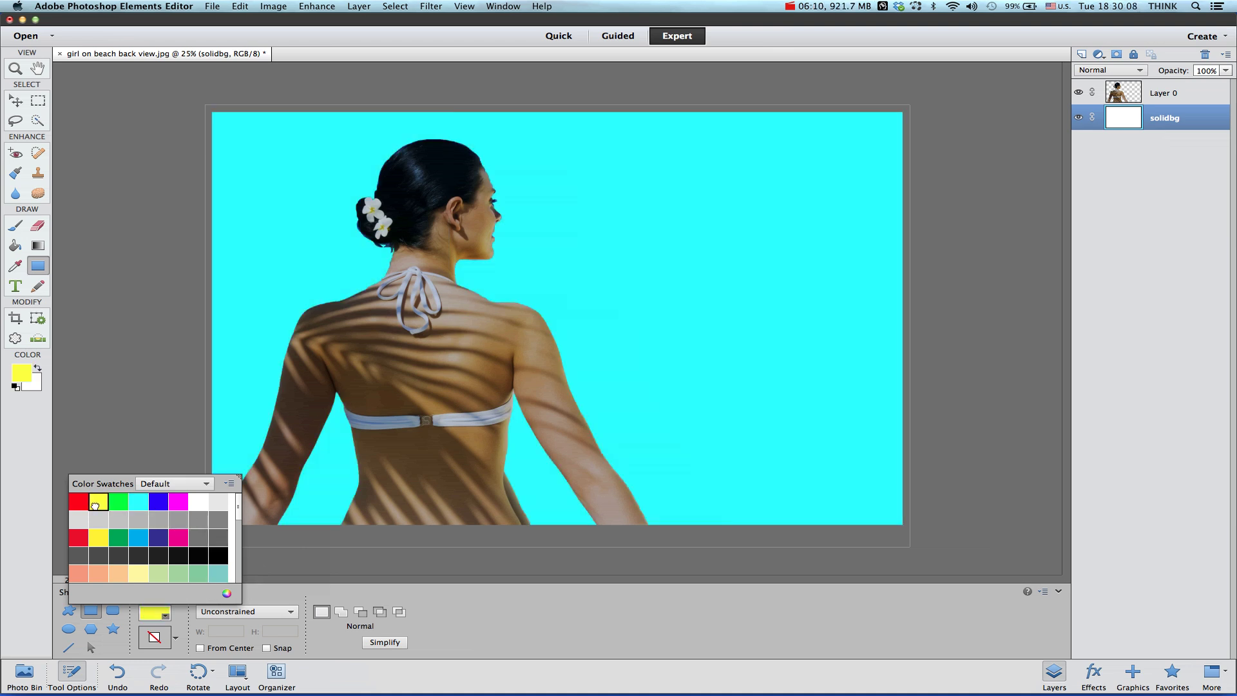
{"action": "left_click", "coordinate": [78, 501]}
{"action": "left_click", "coordinate": [76, 541]}
{"action": "left_click", "coordinate": [100, 539]}
{"action": "left_click", "coordinate": [102, 570]}
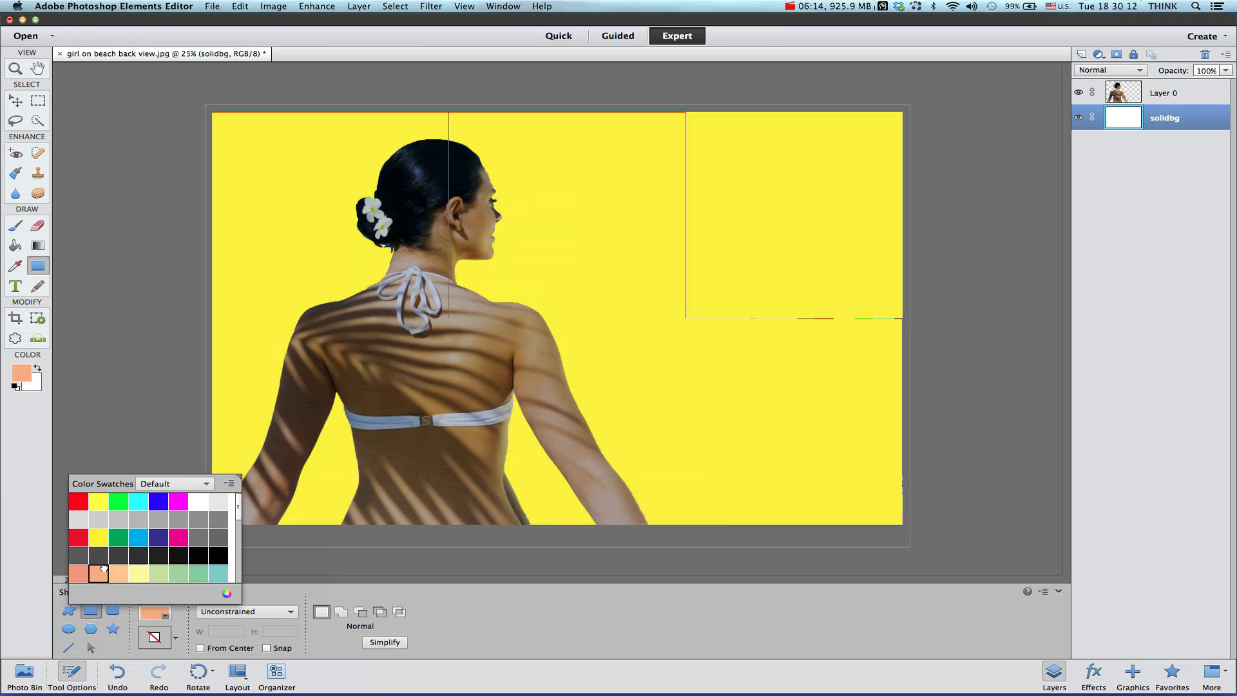
{"action": "left_click", "coordinate": [80, 574]}
{"action": "left_click", "coordinate": [118, 574]}
{"action": "left_click", "coordinate": [422, 298]}
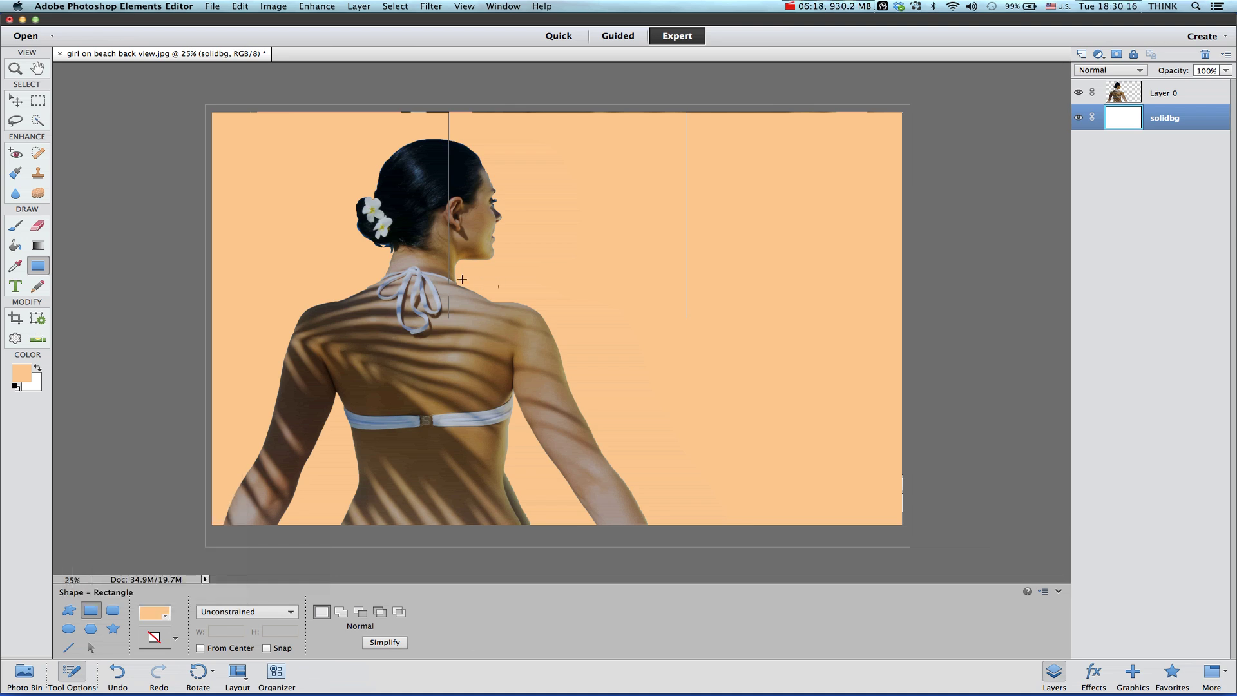
{"action": "left_click", "coordinate": [212, 6]}
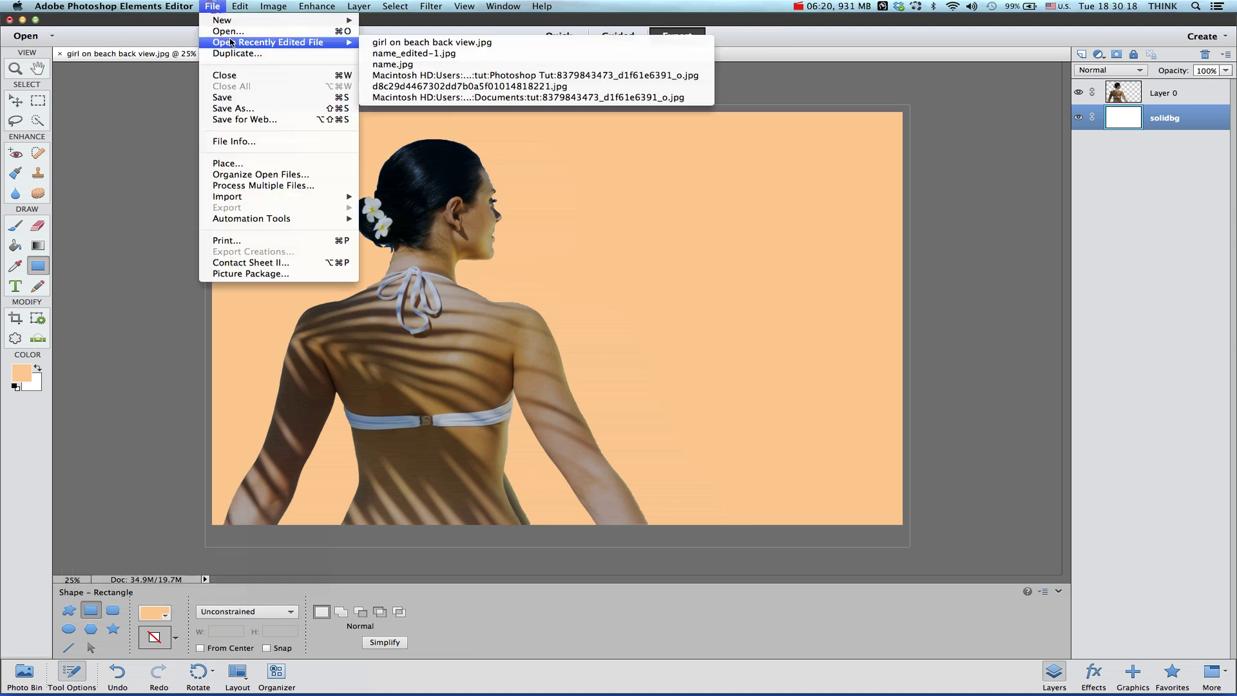
Place the sunset lake photo and stretch it to cover the whole canvas.
{"action": "left_click", "coordinate": [233, 166]}
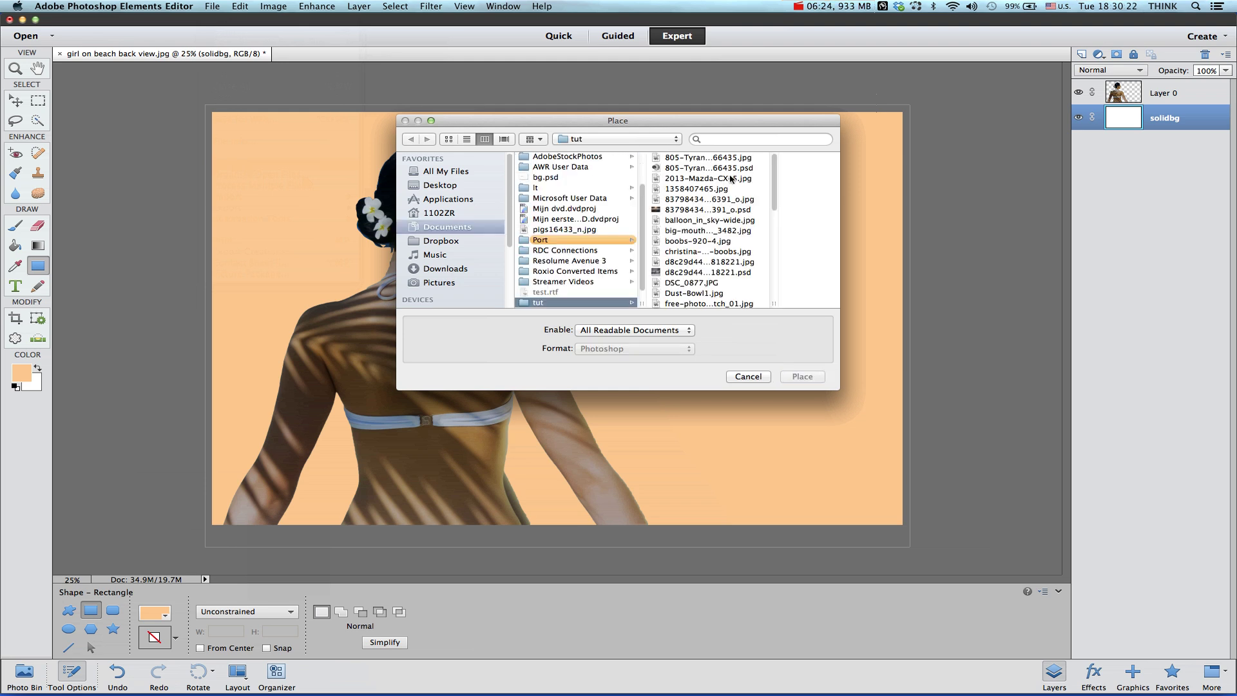
{"action": "left_click", "coordinate": [700, 200]}
{"action": "key", "text": "Return"}
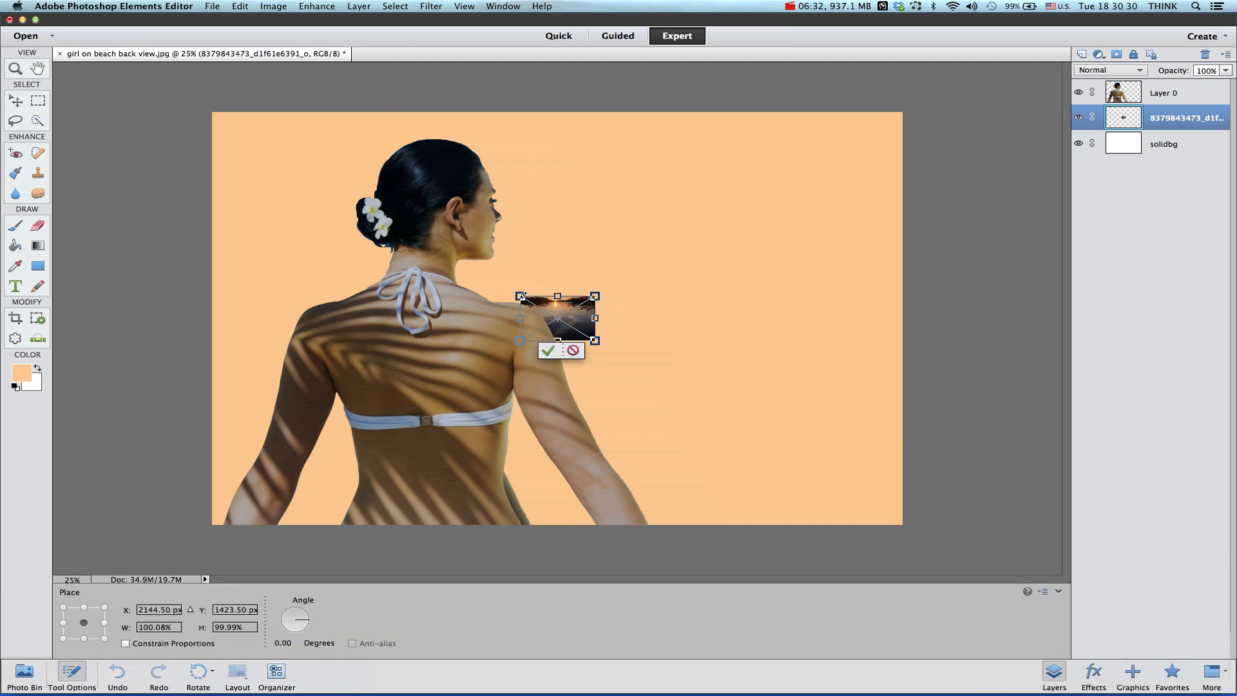
{"action": "left_click_drag", "start_coordinate": [521, 296], "coordinate": [209, 106]}
{"action": "left_click_drag", "start_coordinate": [594, 341], "coordinate": [944, 538]}
{"action": "key", "text": "Return"}
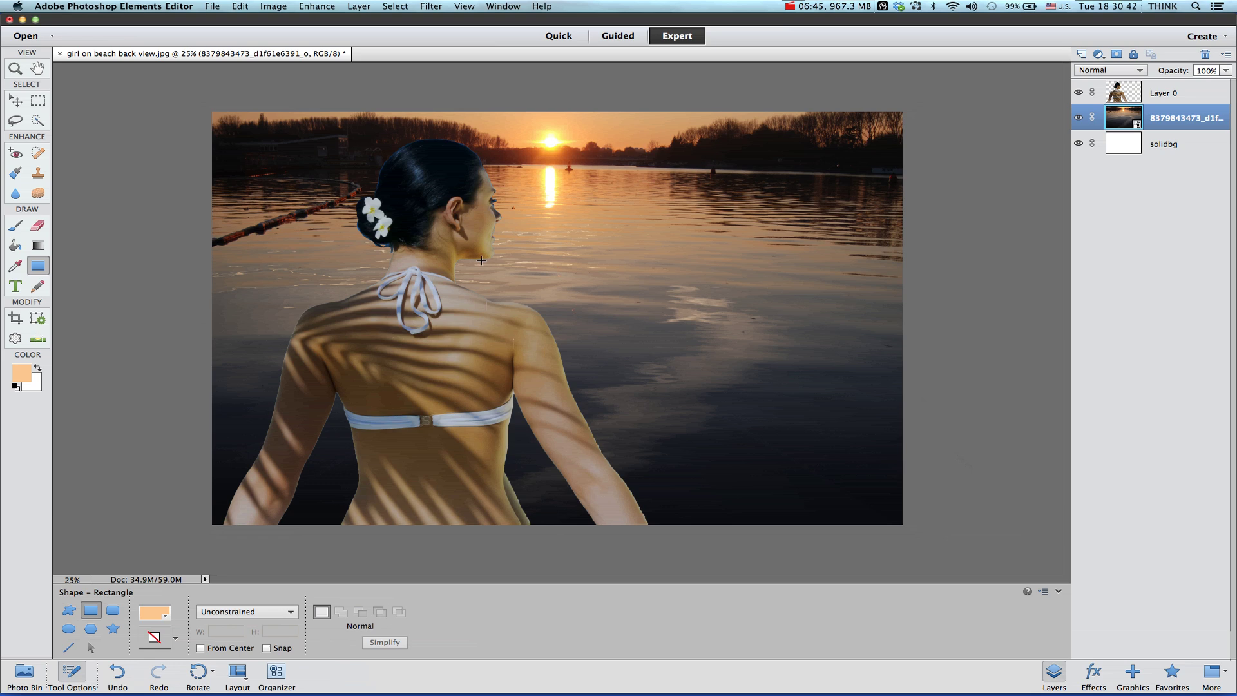
Zoom in to 100% on the woman's head and hair.
{"action": "key", "text": "cmd+equal"}
{"action": "key", "text": "cmd+equal"}
{"action": "key", "text": "space"}
{"action": "left_click_drag", "start_coordinate": [274, 207], "coordinate": [364, 428]}
{"action": "key", "text": "cmd+equal"}
{"action": "key", "text": "cmd+equal"}
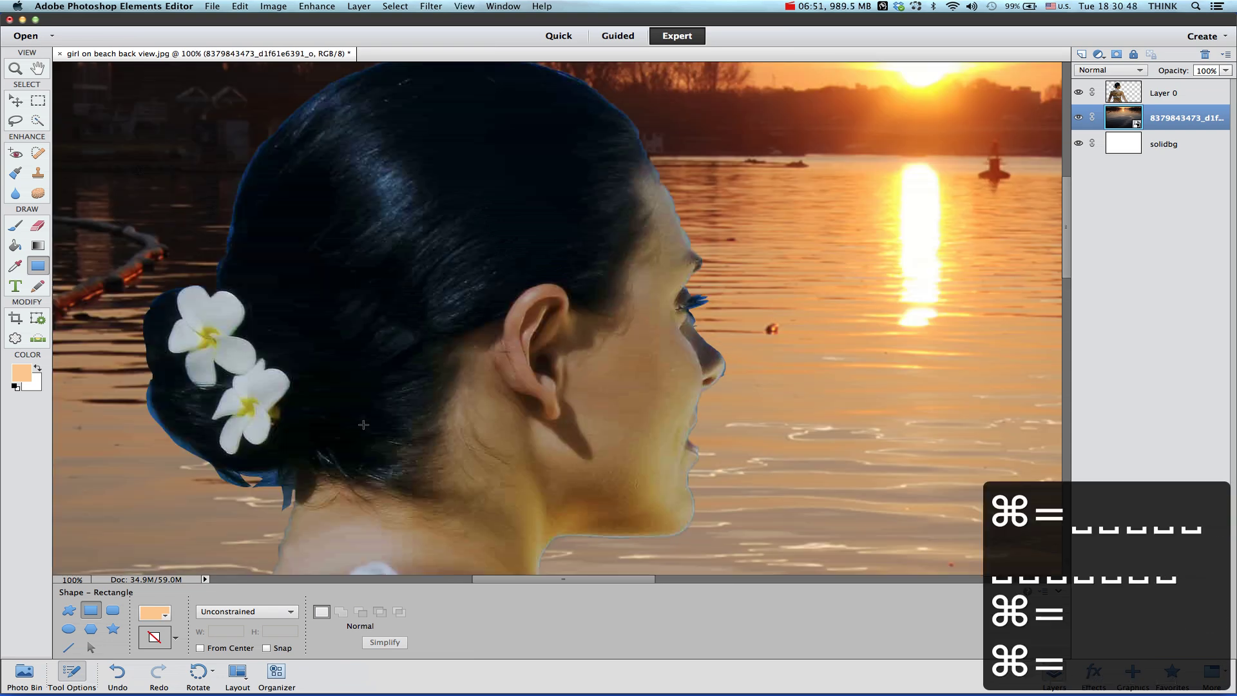
{"action": "key", "text": "space"}
{"action": "left_click_drag", "start_coordinate": [589, 323], "coordinate": [615, 394]}
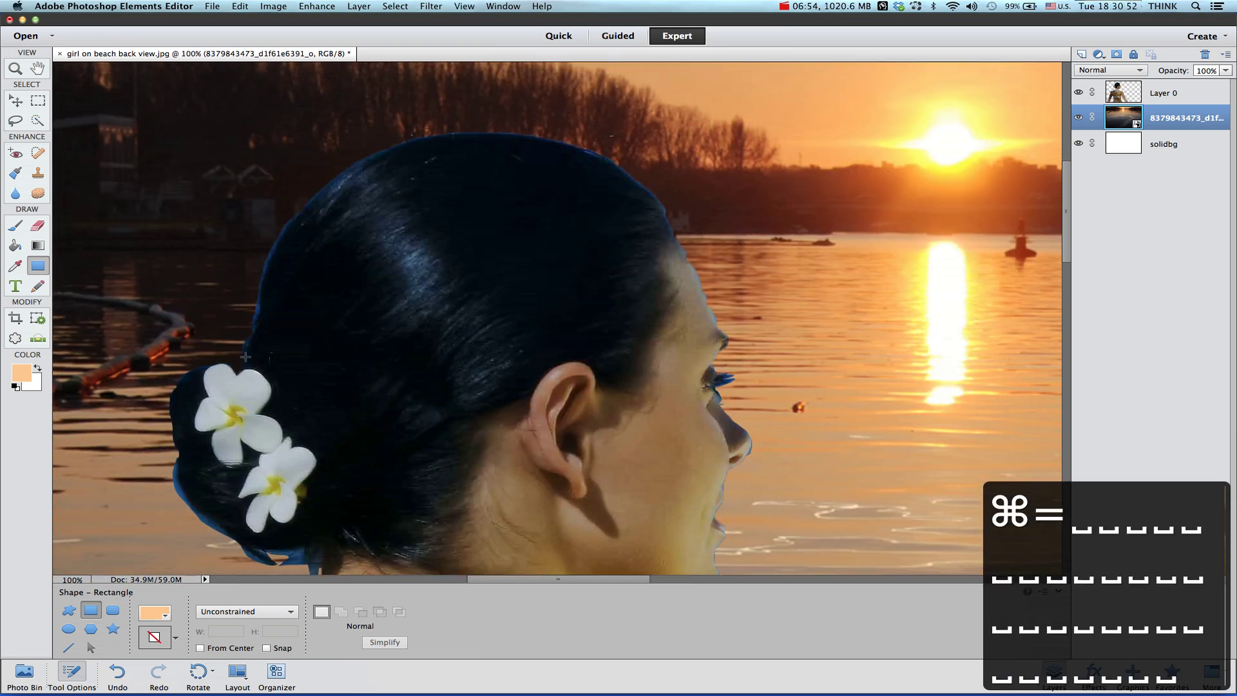
On Layer 0, erase the blue fringe down the bun's left edge with a 50 px eraser.
{"action": "left_click", "coordinate": [1160, 93]}
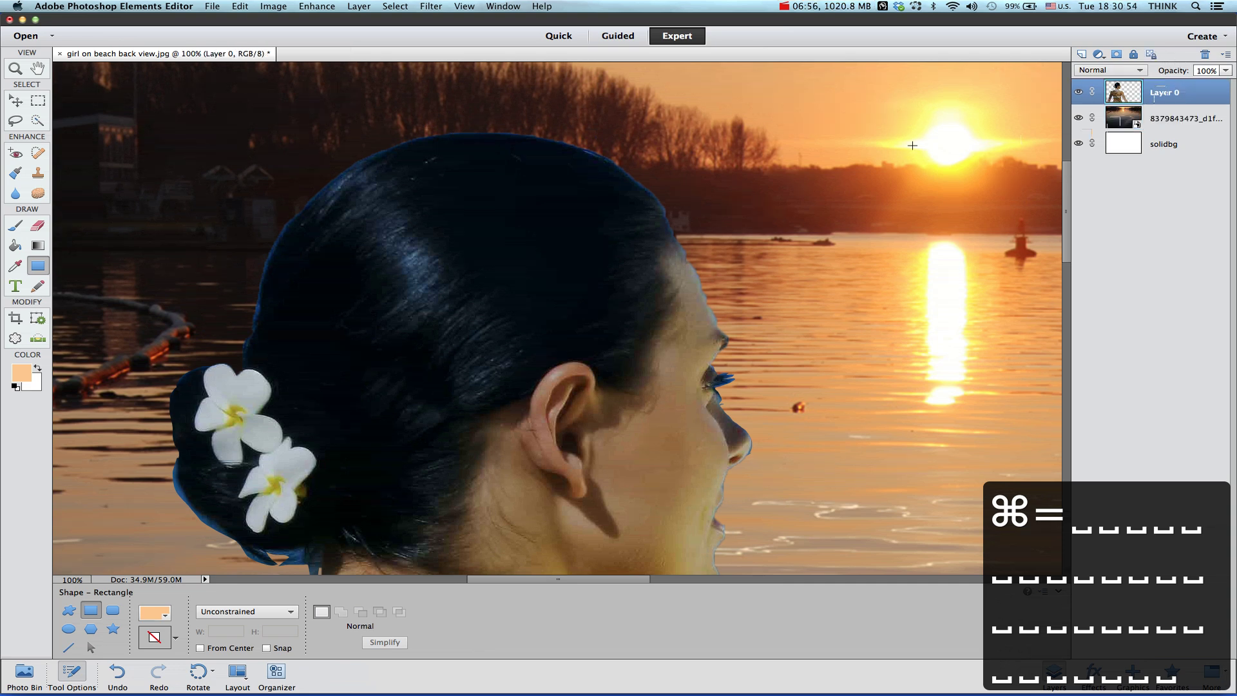
{"action": "key", "text": "e"}
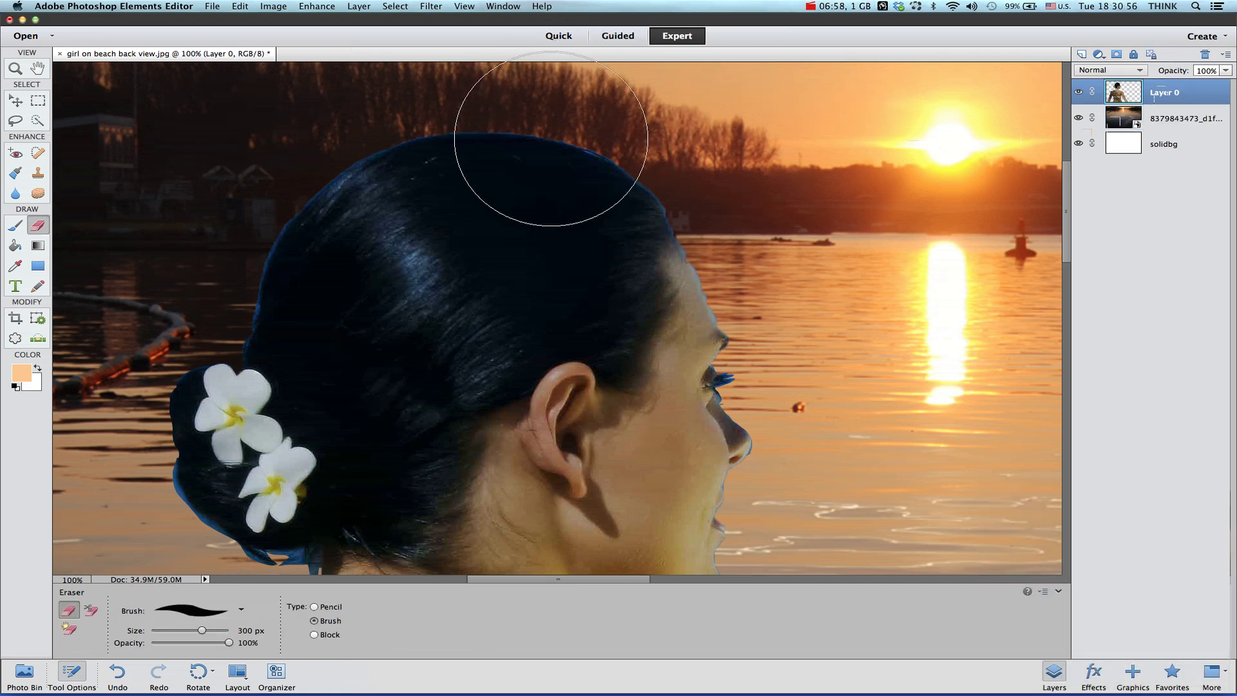
{"action": "key", "text": "bracketleft"}
{"action": "key", "text": "bracketleft"}
{"action": "key", "text": "bracketleft"}
{"action": "key", "text": "bracketleft"}
{"action": "key", "text": "bracketleft"}
{"action": "key", "text": "bracketleft"}
{"action": "key", "text": "bracketleft"}
{"action": "key", "text": "bracketleft"}
{"action": "key", "text": "bracketleft"}
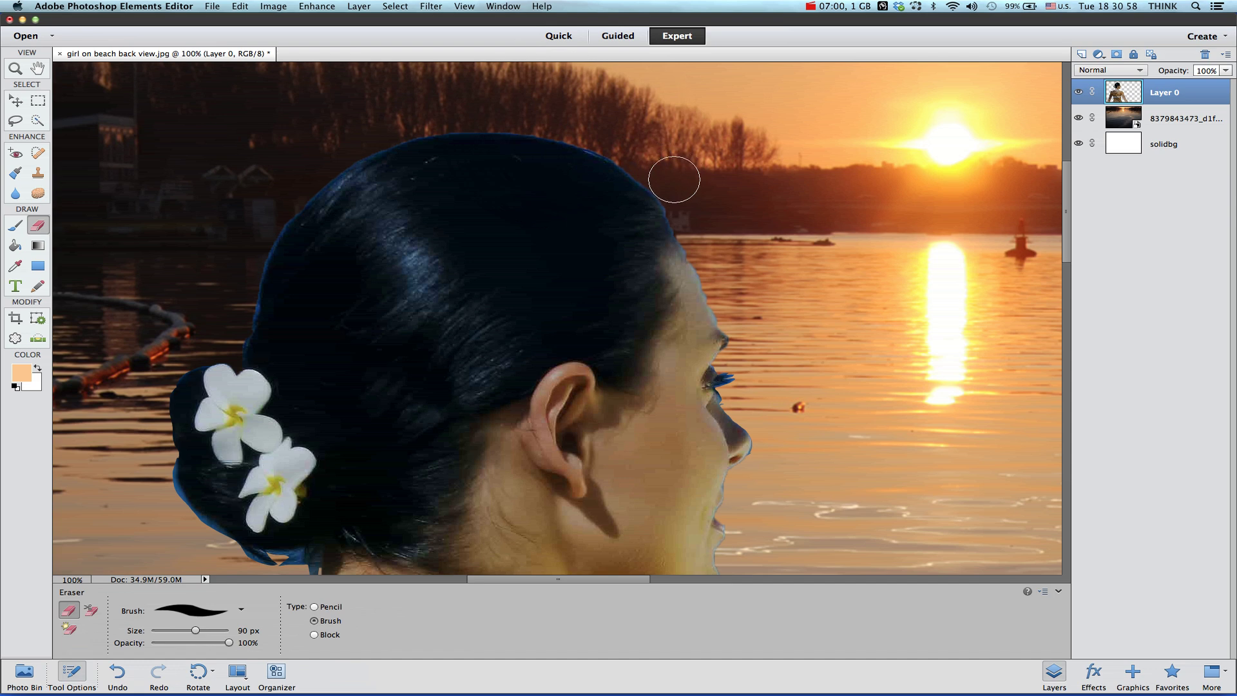
{"action": "key", "text": "space"}
{"action": "left_click_drag", "start_coordinate": [295, 432], "coordinate": [286, 309]}
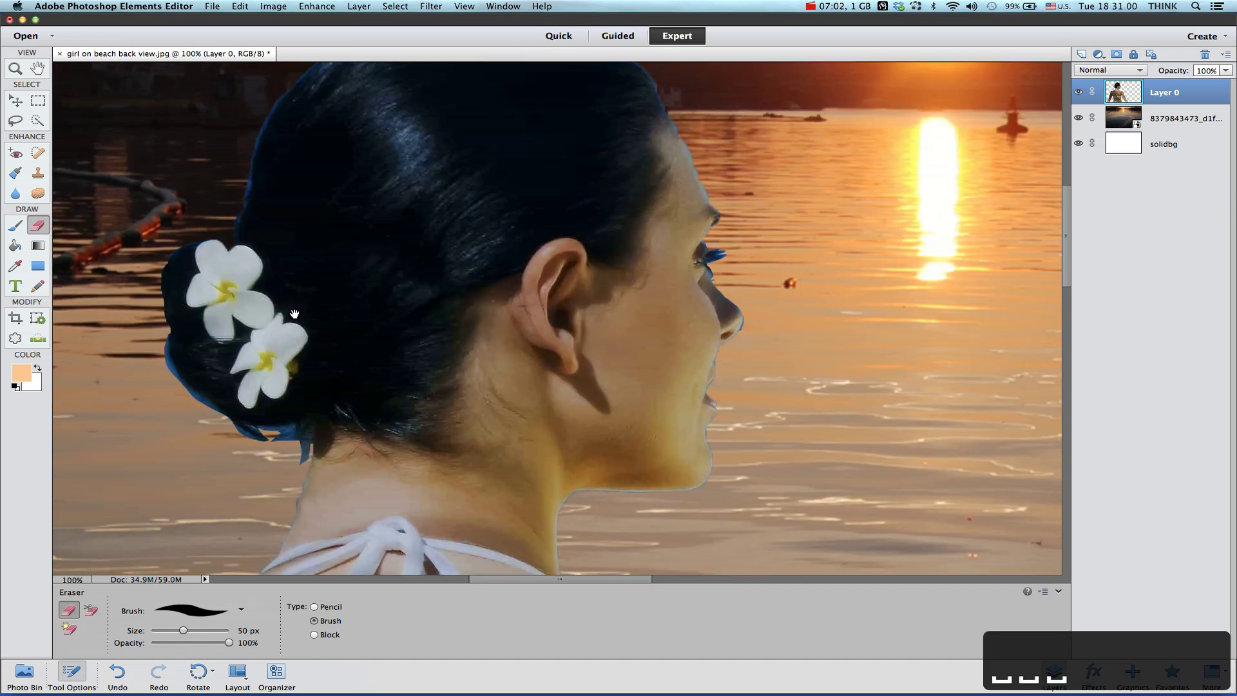
{"action": "mouse_move", "coordinate": [150, 336]}
{"action": "left_mouse_down"}
{"action": "mouse_move", "coordinate": [167, 388]}
{"action": "mouse_move", "coordinate": [227, 443]}
{"action": "mouse_move", "coordinate": [274, 457]}
{"action": "mouse_move", "coordinate": [280, 443]}
{"action": "mouse_move", "coordinate": [228, 442]}
{"action": "mouse_move", "coordinate": [282, 445]}
{"action": "left_mouse_up"}
{"action": "key", "text": "bracketleft"}
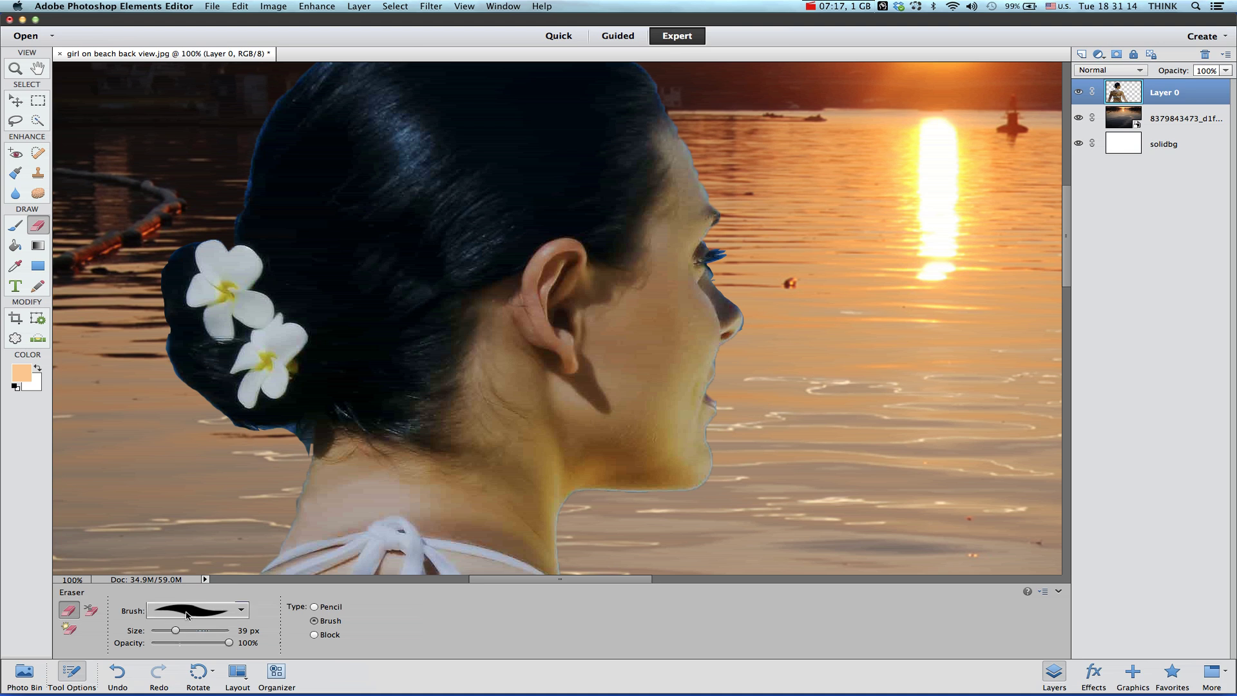
{"action": "left_click", "coordinate": [242, 608]}
Switch to the 35 px soft brush and erase the fringe along the bun's lower-left edge.
{"action": "scroll", "coordinate": [231, 560], "scroll_direction": "down", "scroll_amount": 3}
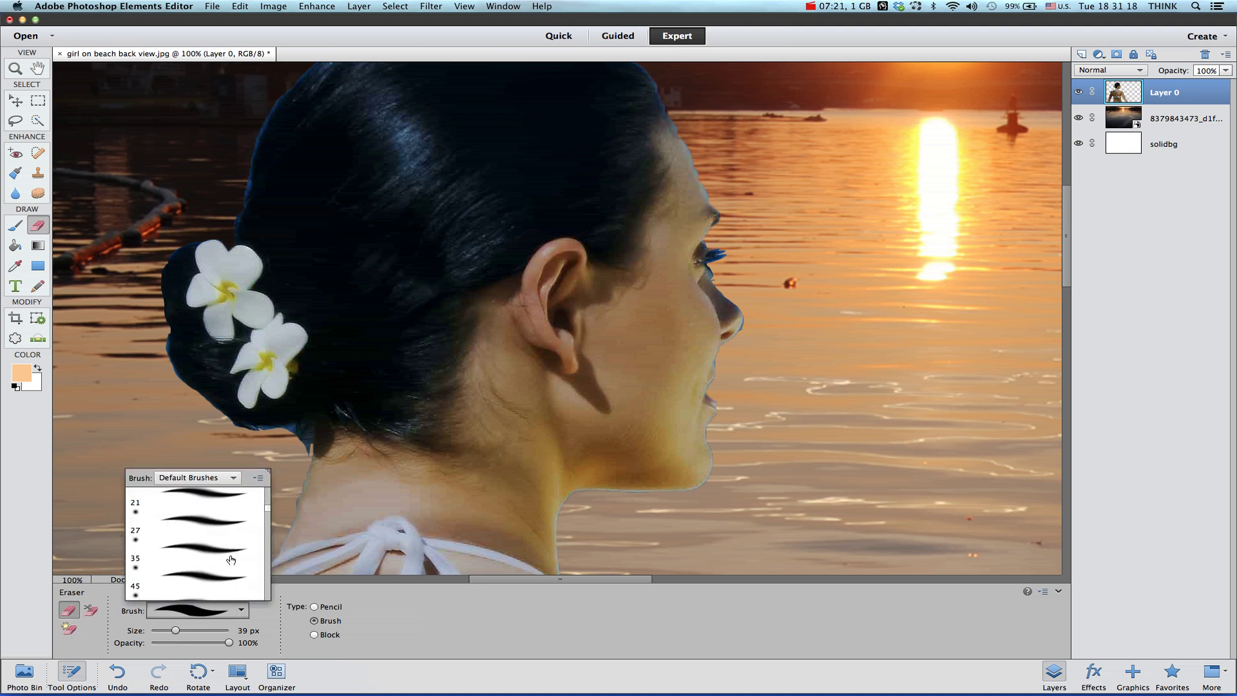
{"action": "left_click", "coordinate": [211, 552]}
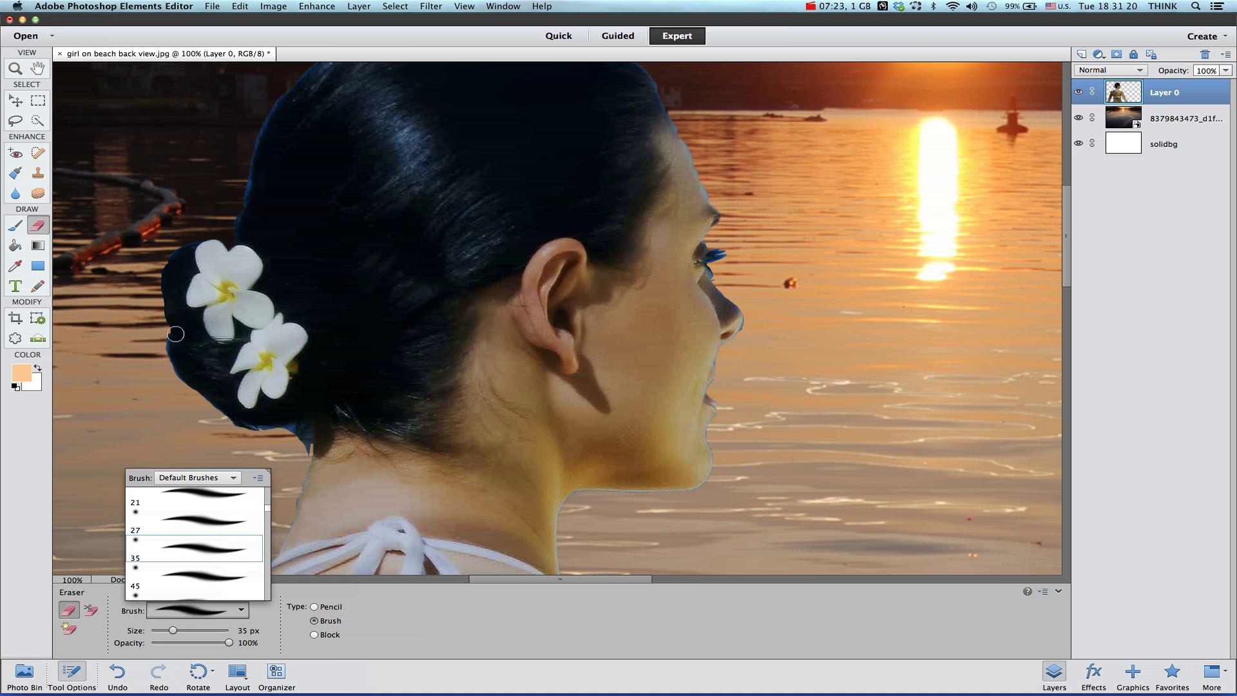
{"action": "left_click", "coordinate": [157, 343]}
{"action": "mouse_move", "coordinate": [160, 339]}
{"action": "left_mouse_down"}
{"action": "mouse_move", "coordinate": [178, 390]}
{"action": "mouse_move", "coordinate": [232, 427]}
{"action": "mouse_move", "coordinate": [296, 442]}
{"action": "mouse_move", "coordinate": [282, 517]}
{"action": "mouse_move", "coordinate": [274, 434]}
{"action": "mouse_move", "coordinate": [293, 436]}
{"action": "mouse_move", "coordinate": [241, 420]}
{"action": "left_mouse_up"}
Erase the blue fringe along the top edge of the hair, then zoom out to 33.3%.
{"action": "key", "text": "space"}
{"action": "left_click_drag", "start_coordinate": [404, 139], "coordinate": [366, 295]}
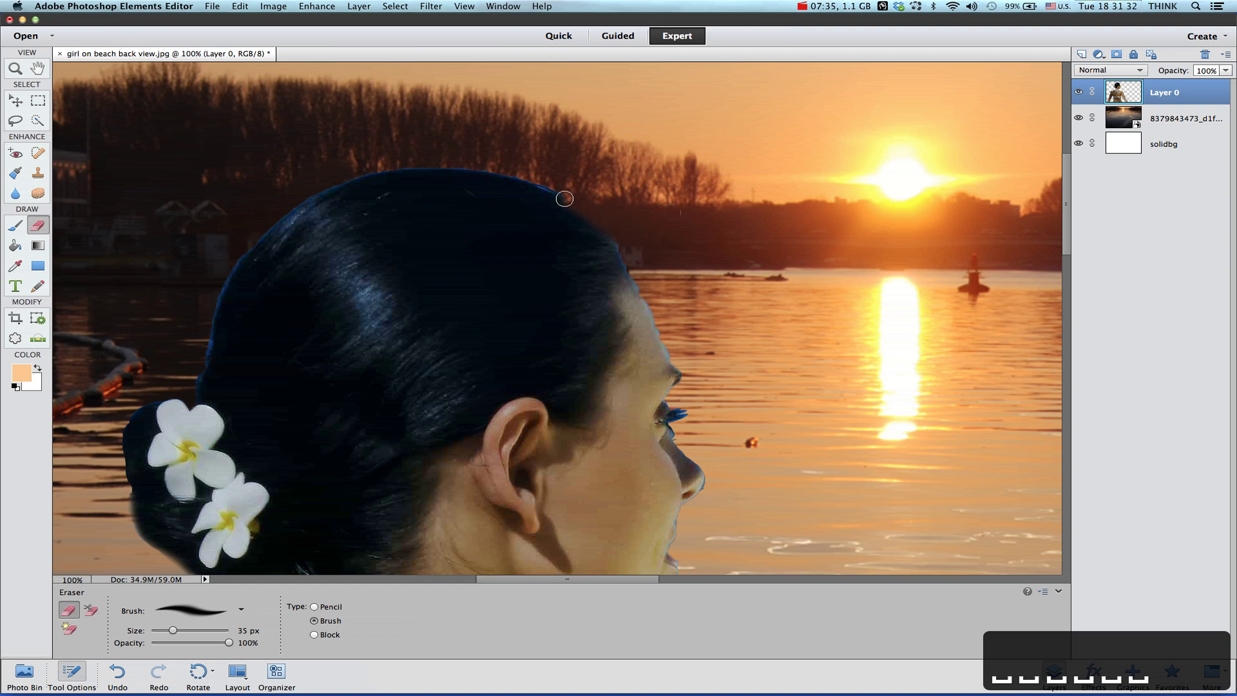
{"action": "mouse_move", "coordinate": [493, 178]}
{"action": "left_mouse_down"}
{"action": "mouse_move", "coordinate": [387, 171]}
{"action": "mouse_move", "coordinate": [324, 185]}
{"action": "left_mouse_up"}
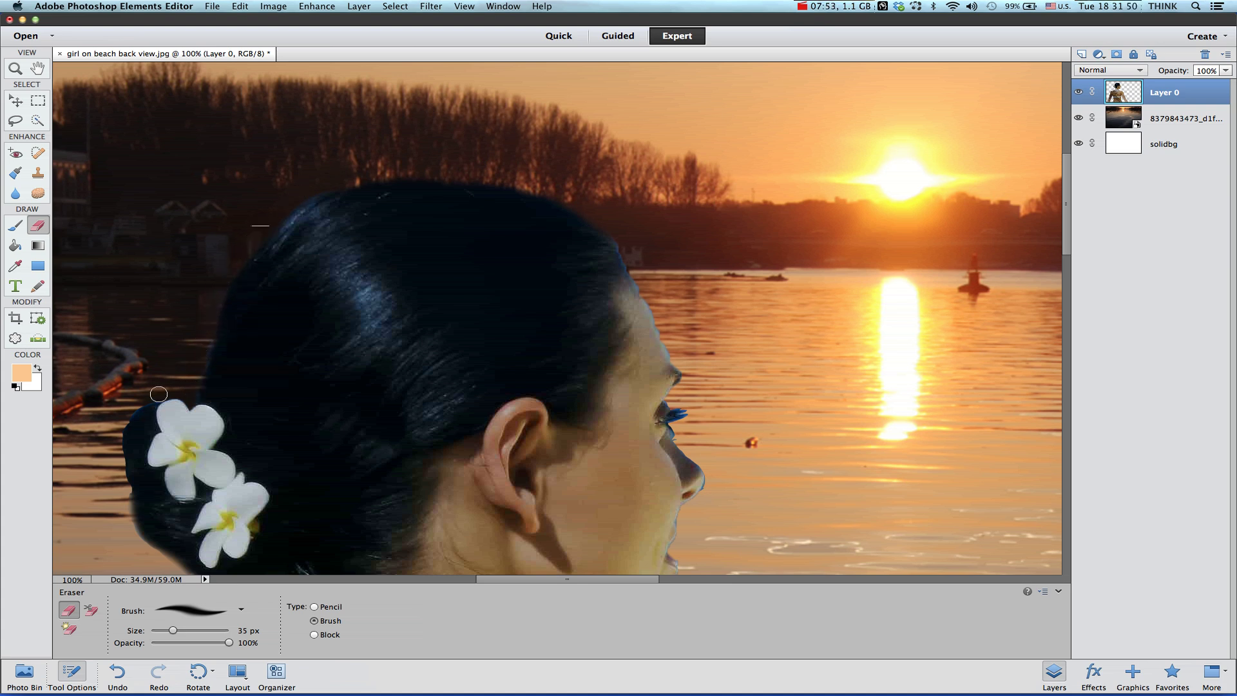
{"action": "left_click_drag", "start_coordinate": [694, 287], "coordinate": [647, 199]}
{"action": "left_click_drag", "start_coordinate": [618, 332], "coordinate": [676, 214]}
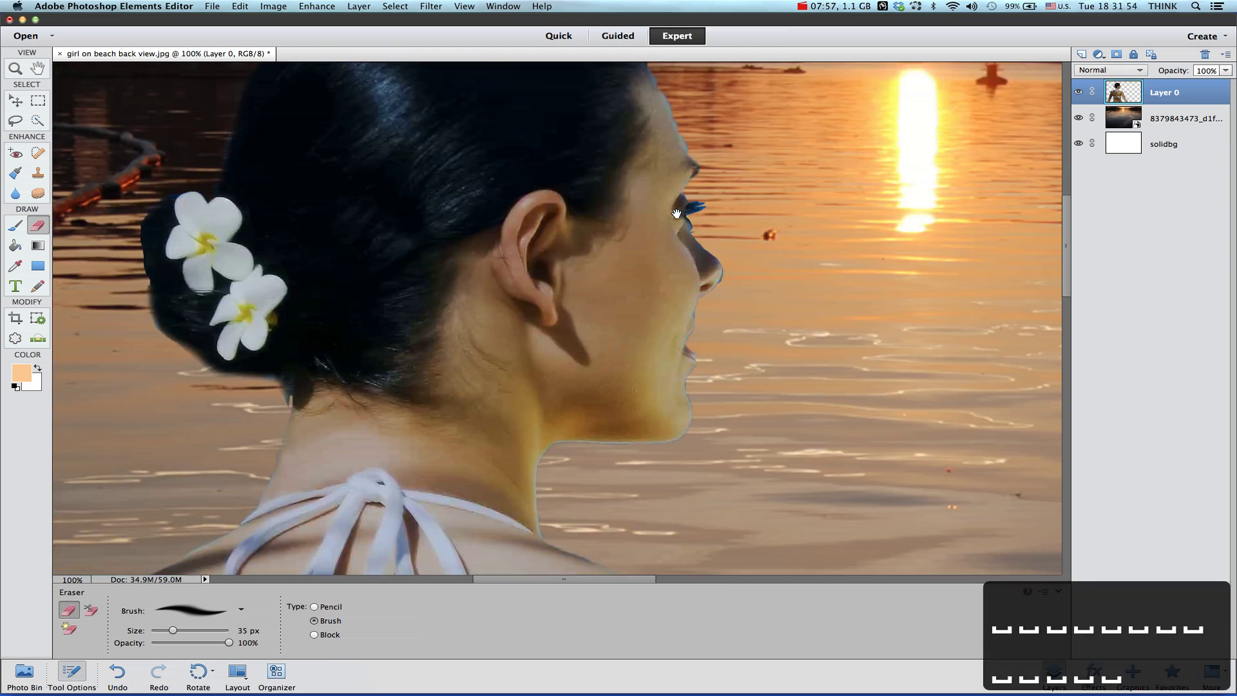
{"action": "key", "text": "super+minus"}
{"action": "key", "text": "super+minus"}
{"action": "key", "text": "super+minus"}
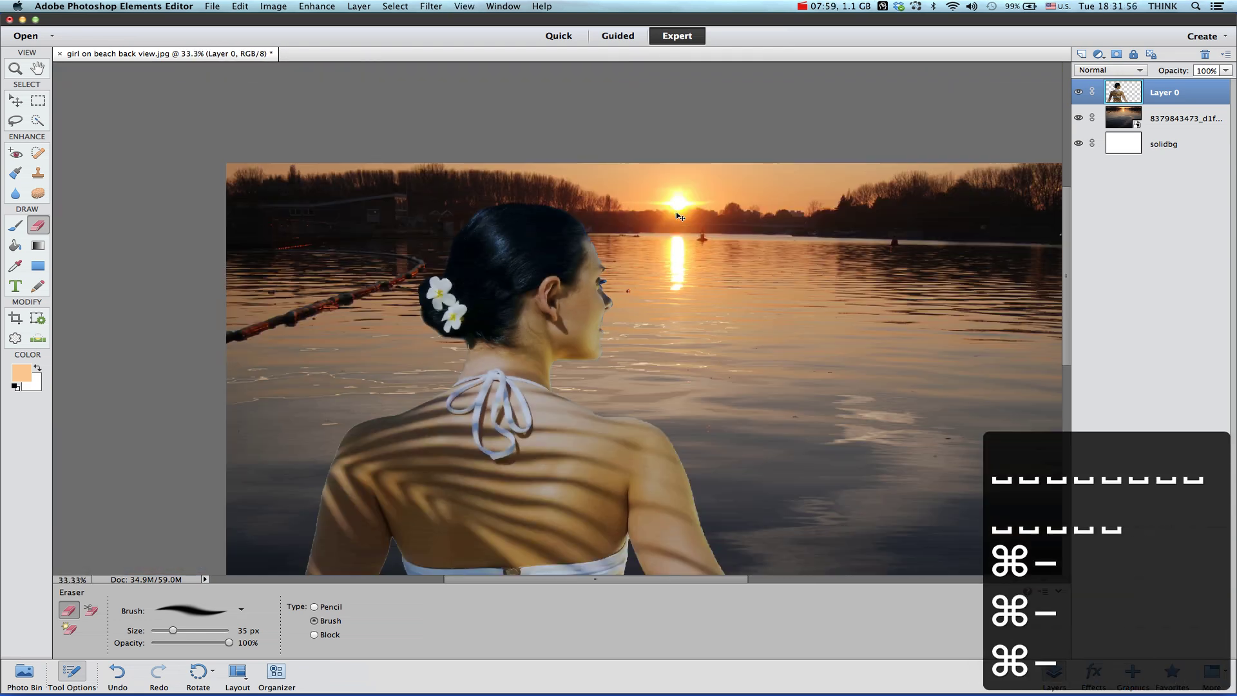
{"action": "left_click_drag", "start_coordinate": [613, 334], "coordinate": [578, 209]}
{"action": "key", "text": "space"}
{"action": "key", "text": "super+minus"}
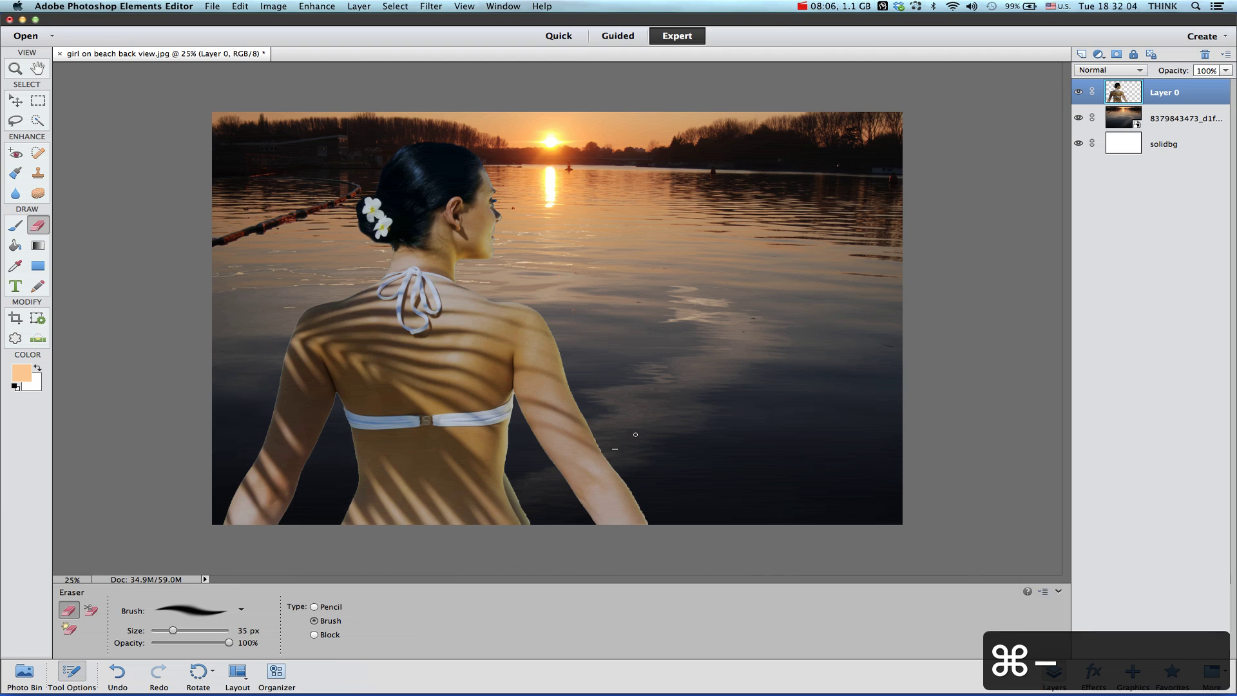
{"action": "key", "text": "super+equal"}
{"action": "key", "text": "super+equal"}
{"action": "key", "text": "super+equal"}
{"action": "key", "text": "super+equal"}
{"action": "key", "text": "space"}
{"action": "mouse_move", "coordinate": [592, 425]}
{"action": "left_mouse_down"}
{"action": "mouse_move", "coordinate": [481, 240]}
{"action": "mouse_move", "coordinate": [571, 423]}
{"action": "left_mouse_up"}
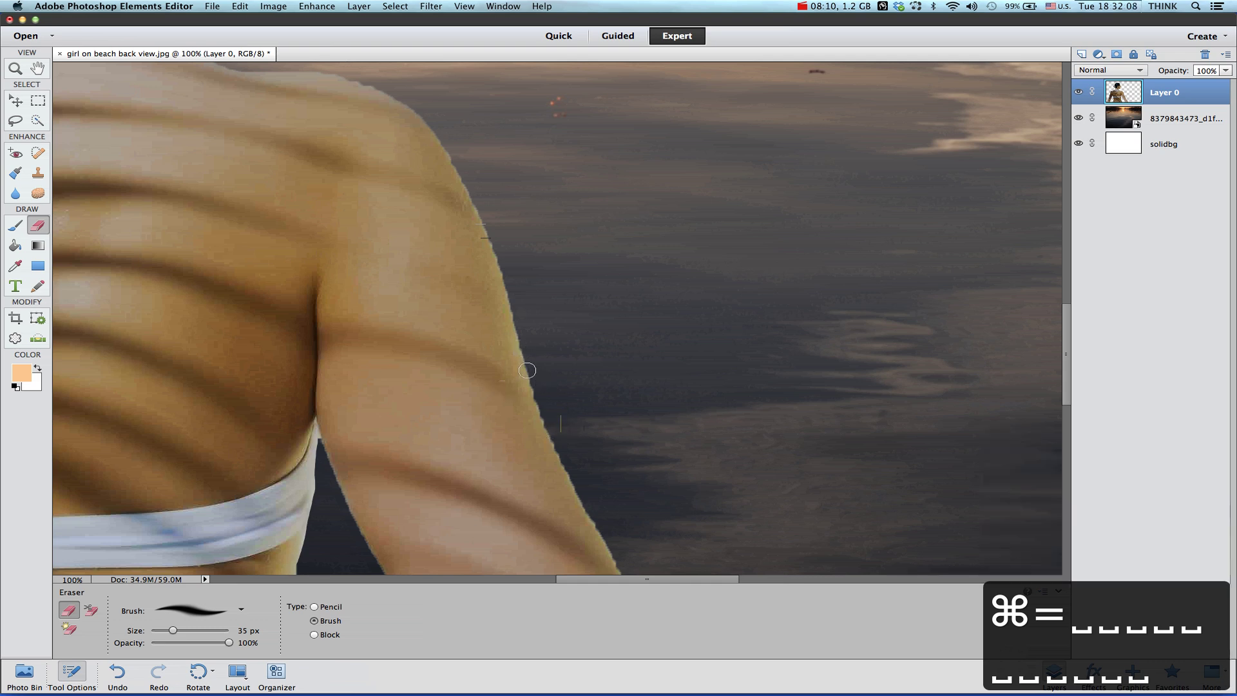
{"action": "key", "text": "super+minus"}
{"action": "key", "text": "super+minus"}
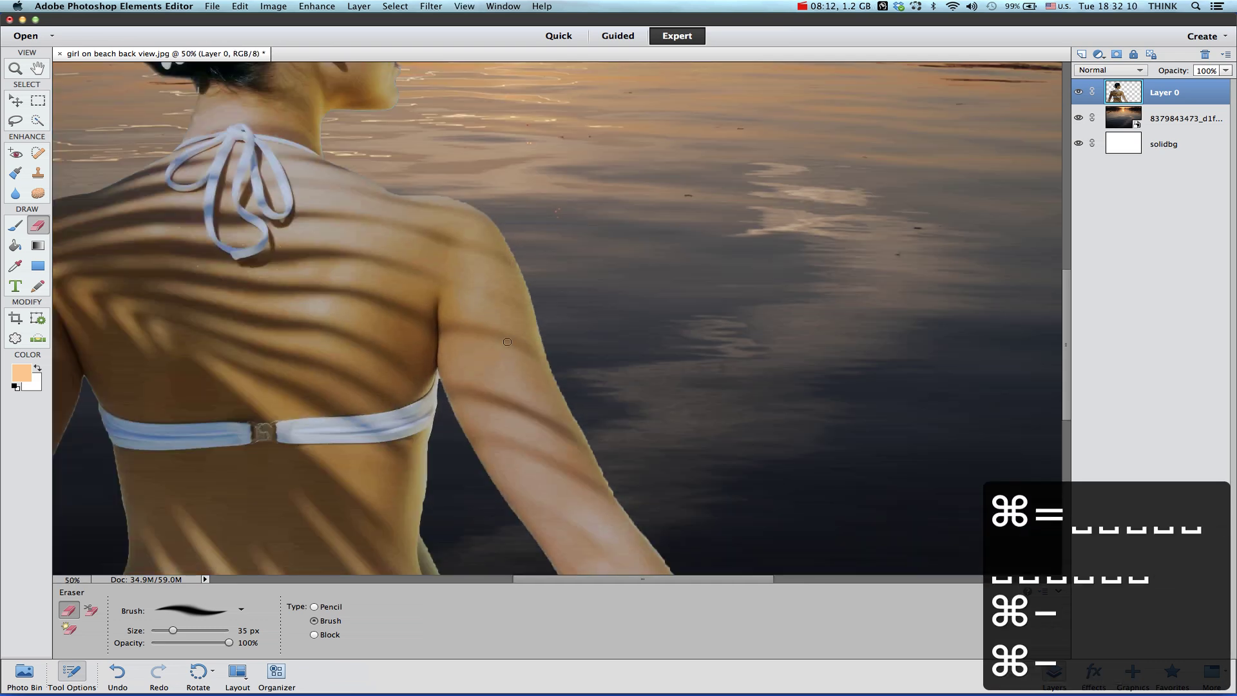
{"action": "scroll", "coordinate": [560, 334], "scroll_direction": "down", "scroll_amount": 5}
{"action": "scroll", "coordinate": [588, 335], "scroll_direction": "left", "scroll_amount": 2}
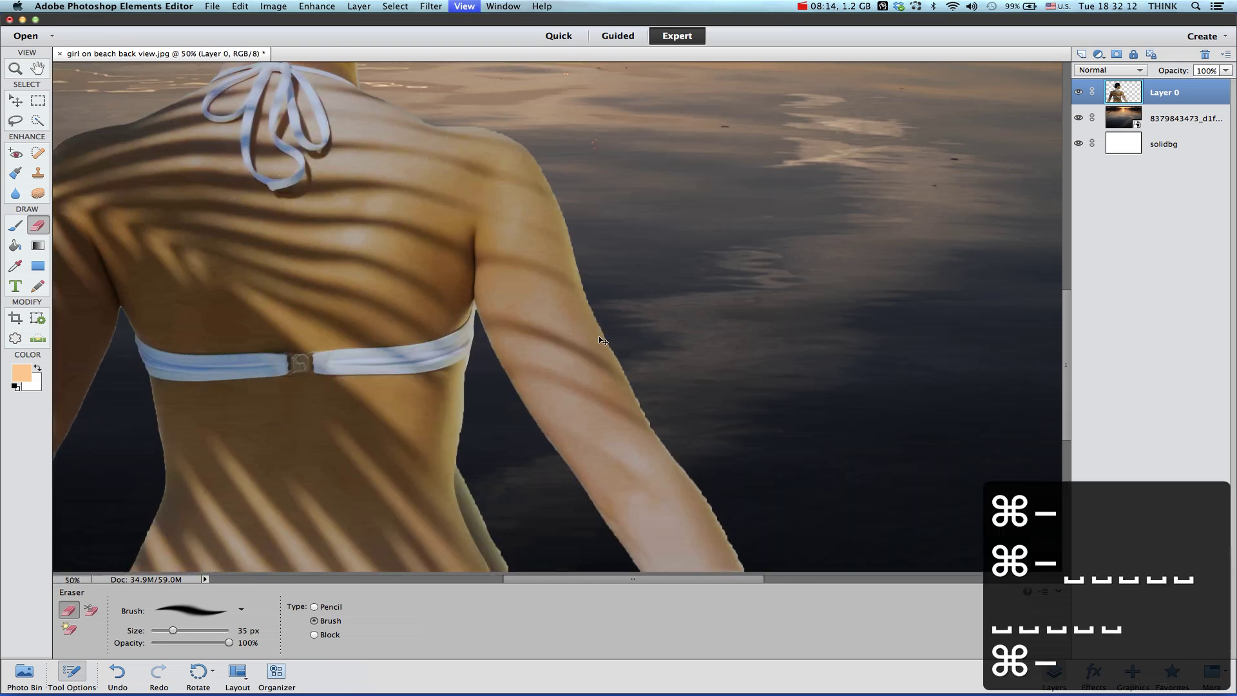
{"action": "key", "text": "super+minus"}
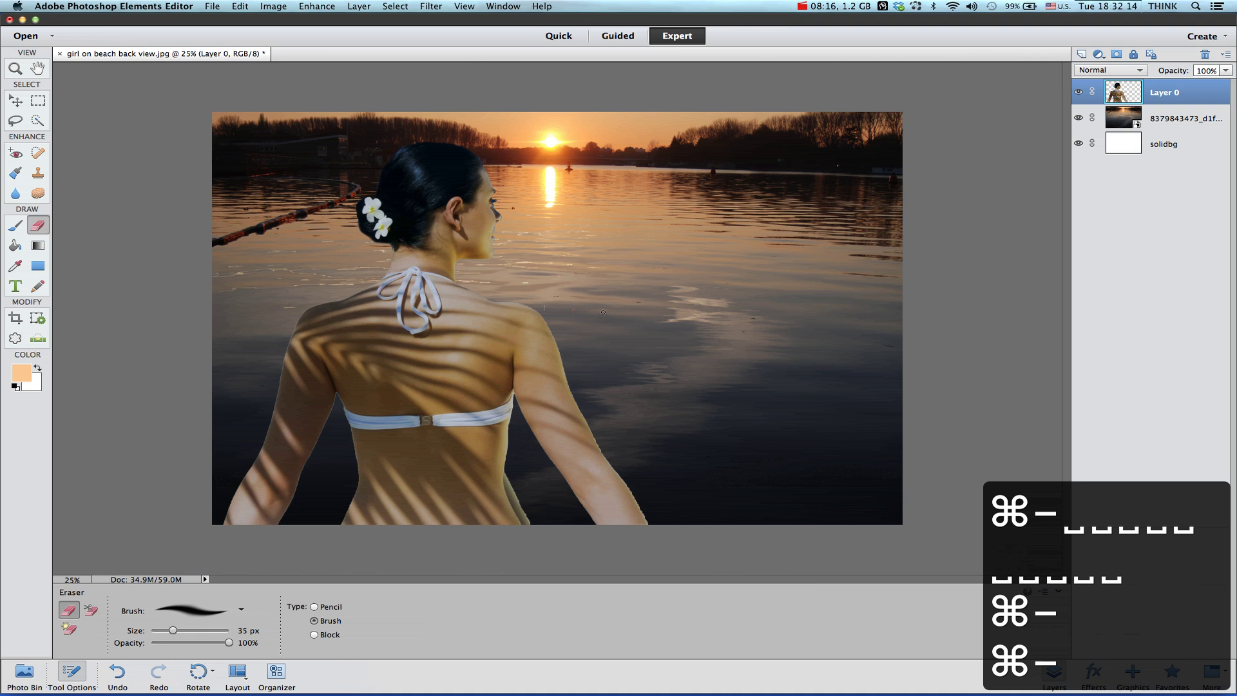
{"action": "left_click", "coordinate": [273, 5]}
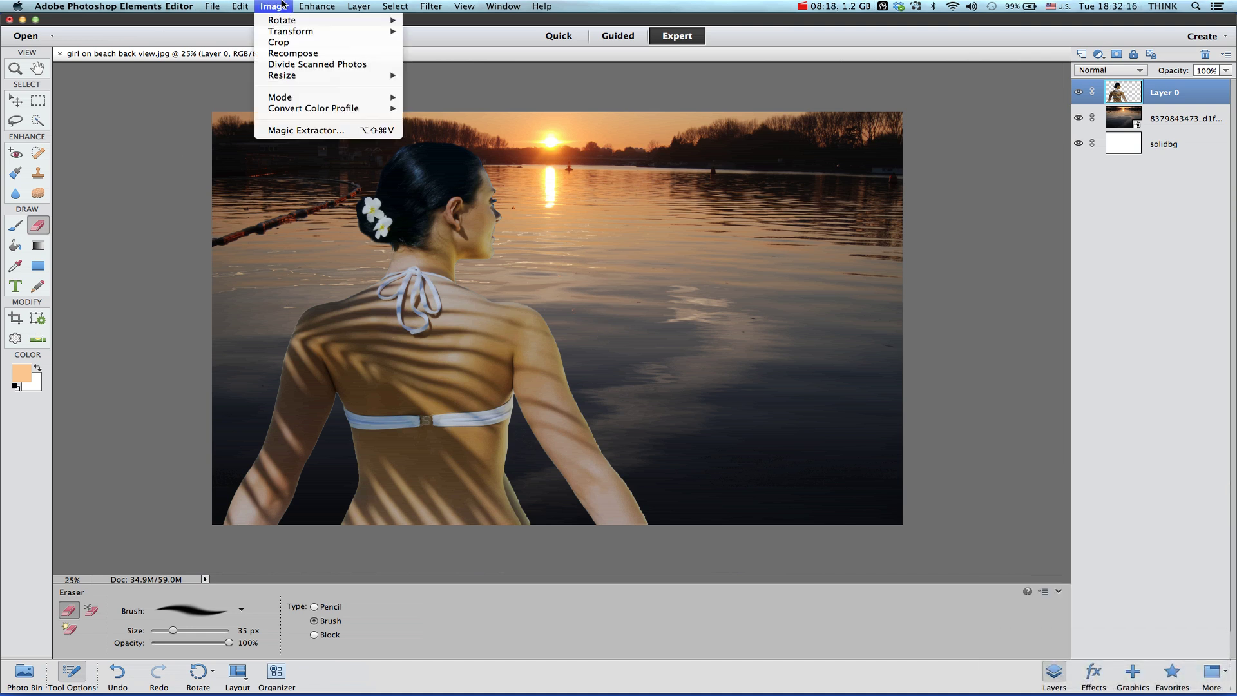
{"action": "mouse_move", "coordinate": [317, 6]}
{"action": "mouse_move", "coordinate": [371, 6]}
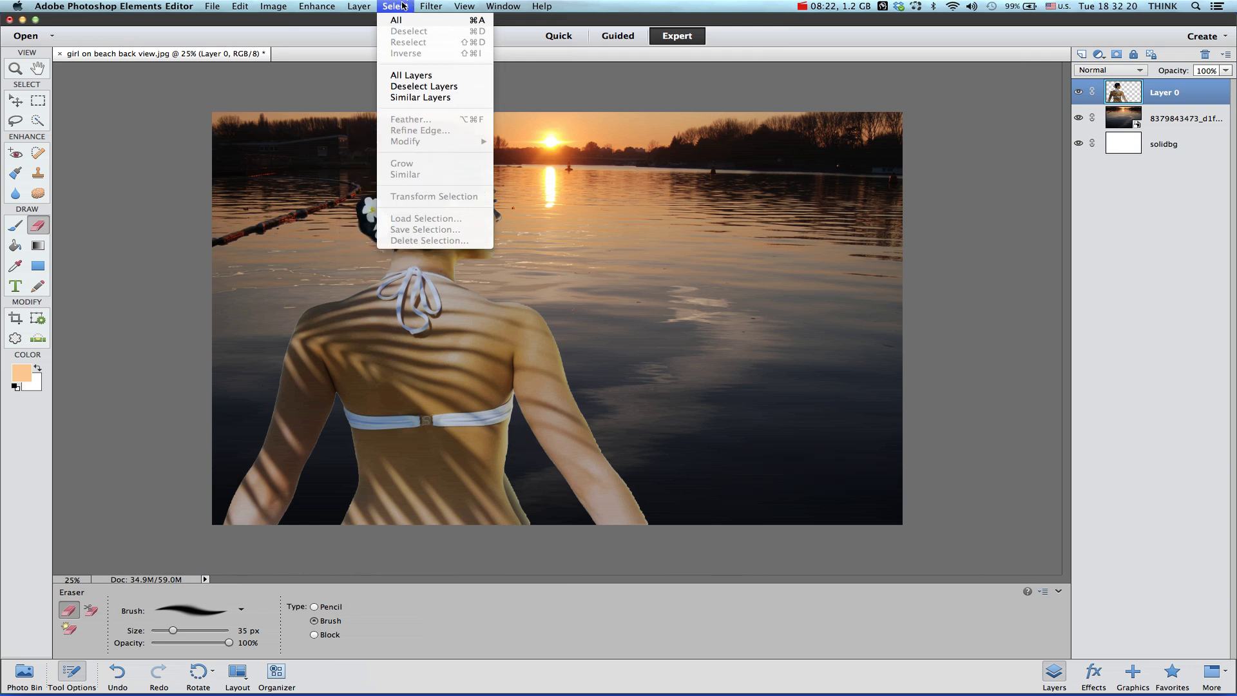
{"action": "left_click", "coordinate": [1158, 130]}
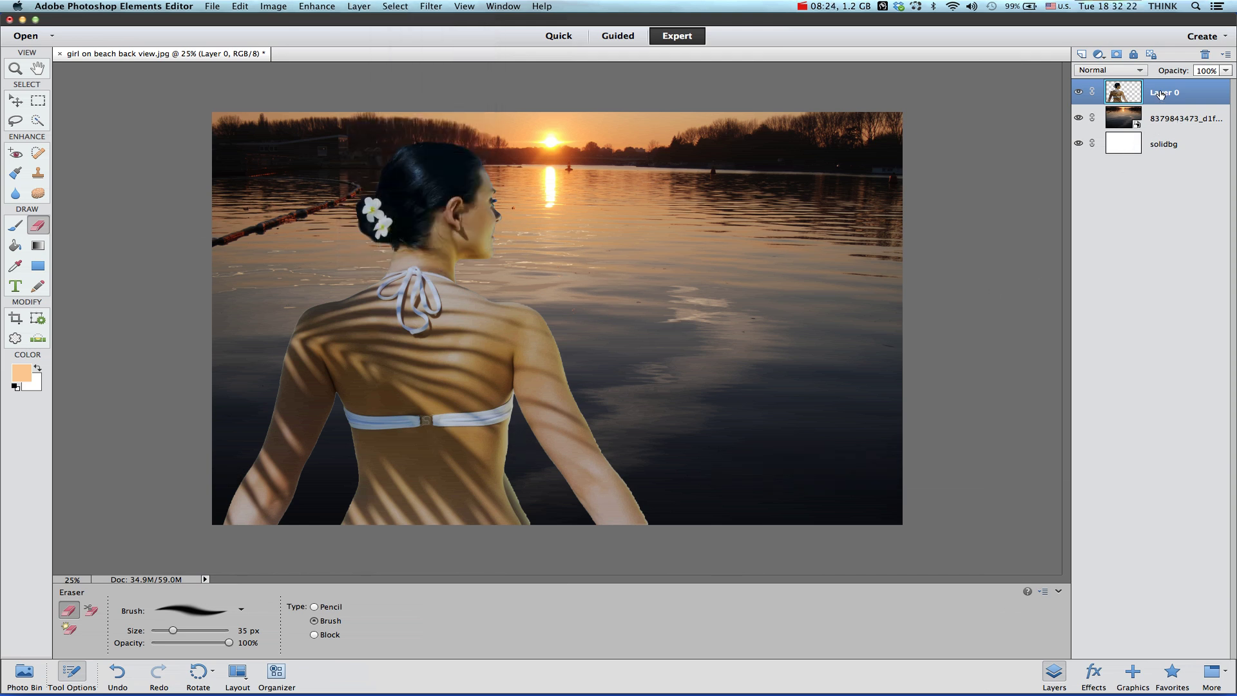
{"action": "left_click", "coordinate": [394, 6]}
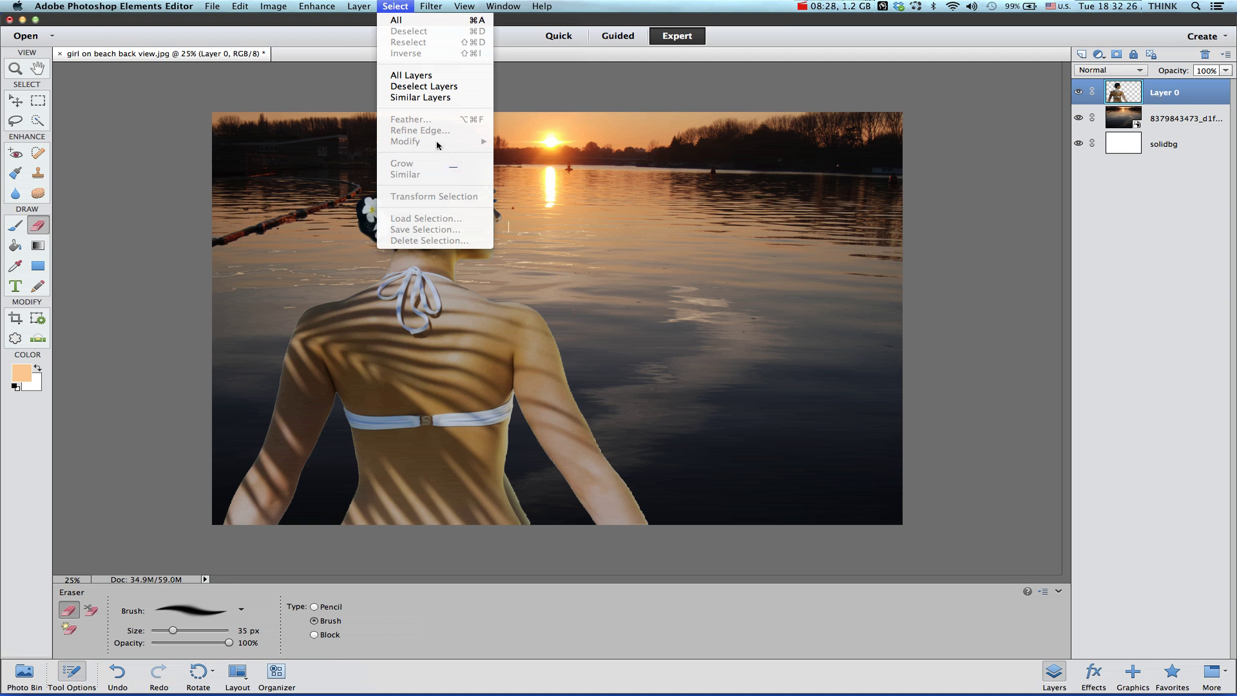
{"action": "left_click", "coordinate": [461, 454]}
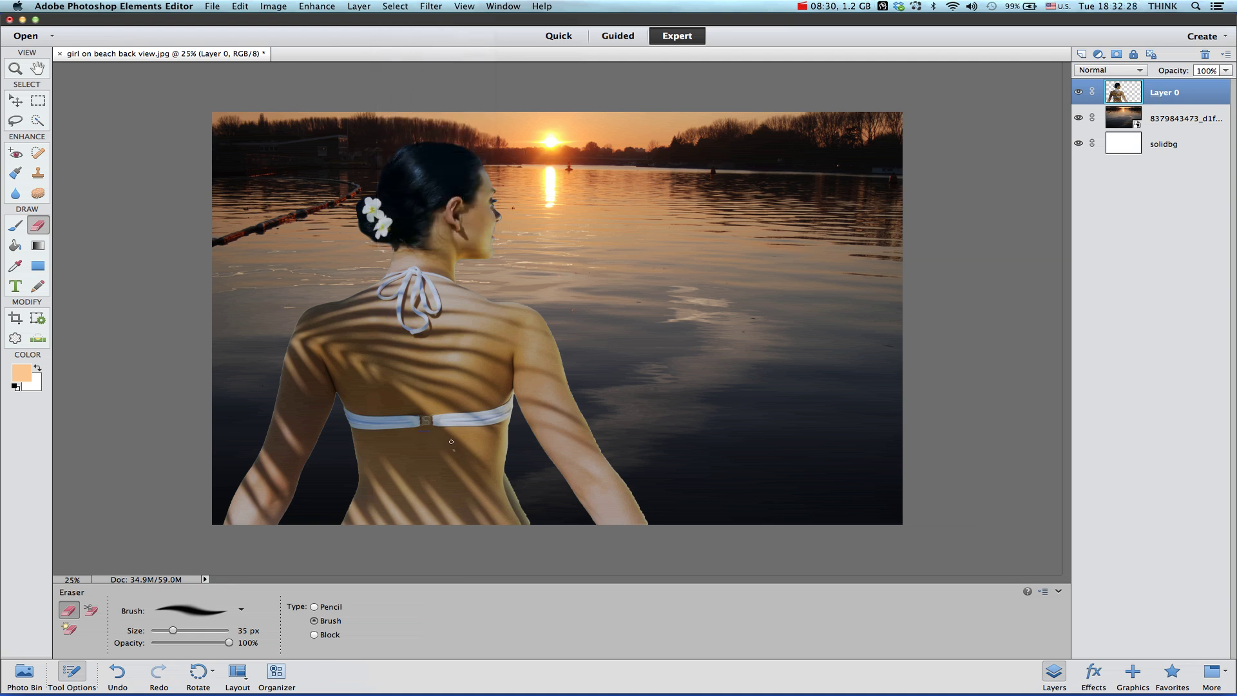